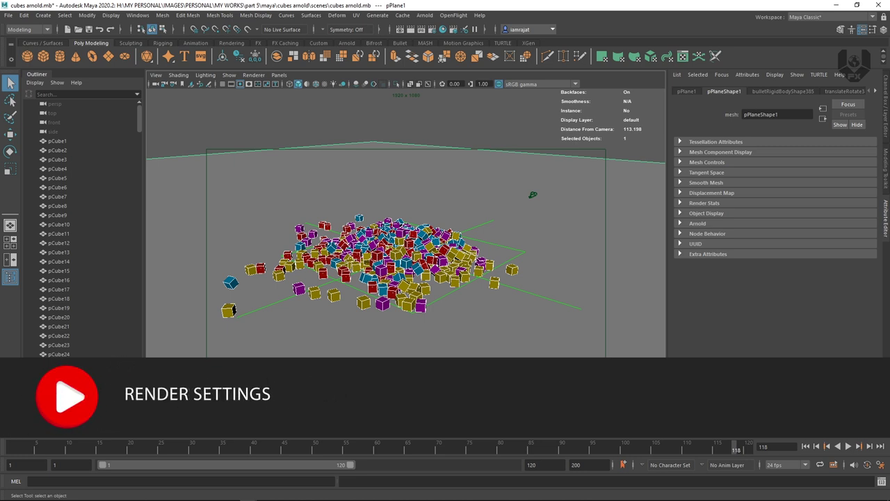
# - Create a polygon box on the ground in front of the scattered cubes
pyautogui.keyDown('alt'); pyautogui.moveTo(372, 262); pyautogui.dragTo(473, 277); pyautogui.keyUp('alt')
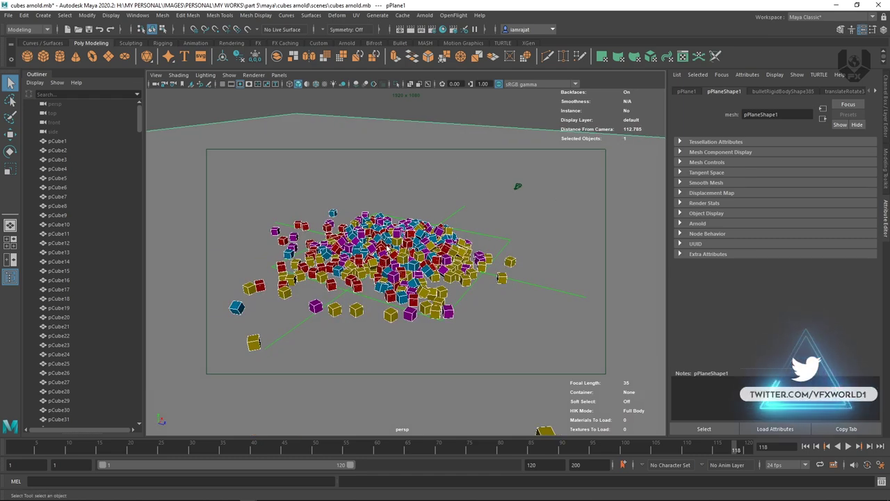
pyautogui.keyDown('alt'); pyautogui.moveTo(427, 285); pyautogui.dragTo(386, 291); pyautogui.keyUp('alt')
pyautogui.keyDown('alt'); pyautogui.moveTo(385, 264); pyautogui.dragTo(263, 346, button='right'); pyautogui.keyUp('alt')
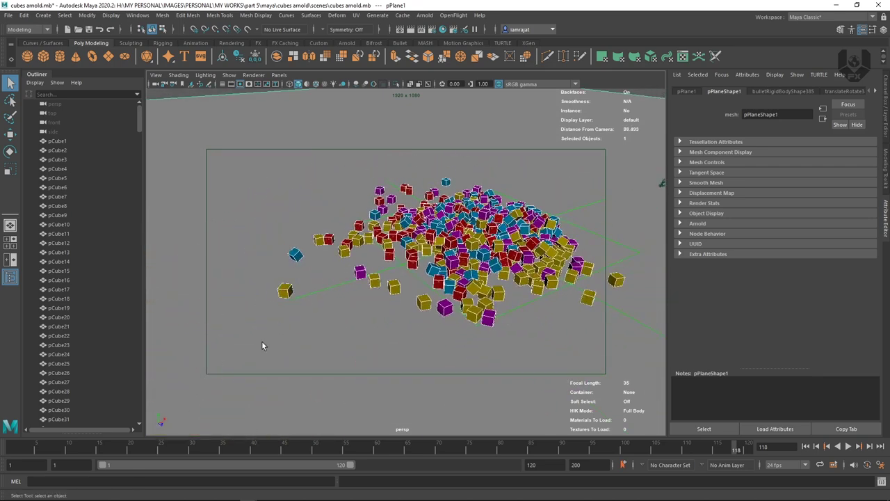
pyautogui.click(43, 57)
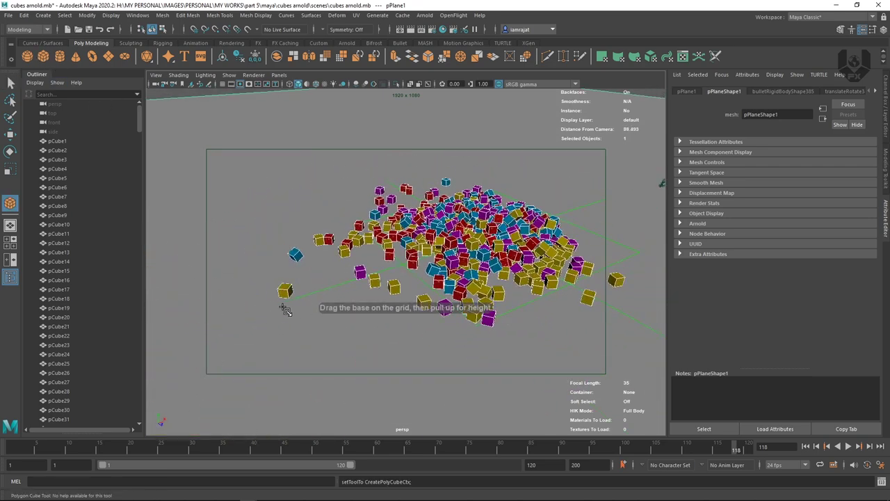
pyautogui.moveTo(264, 314)
pyautogui.mouseDown()
pyautogui.moveTo(268, 345)
pyautogui.moveTo(258, 299)
pyautogui.mouseUp()
pyautogui.press('q')
pyautogui.keyDown('alt'); pyautogui.moveTo(346, 318); pyautogui.dragTo(323, 347); pyautogui.keyUp('alt')
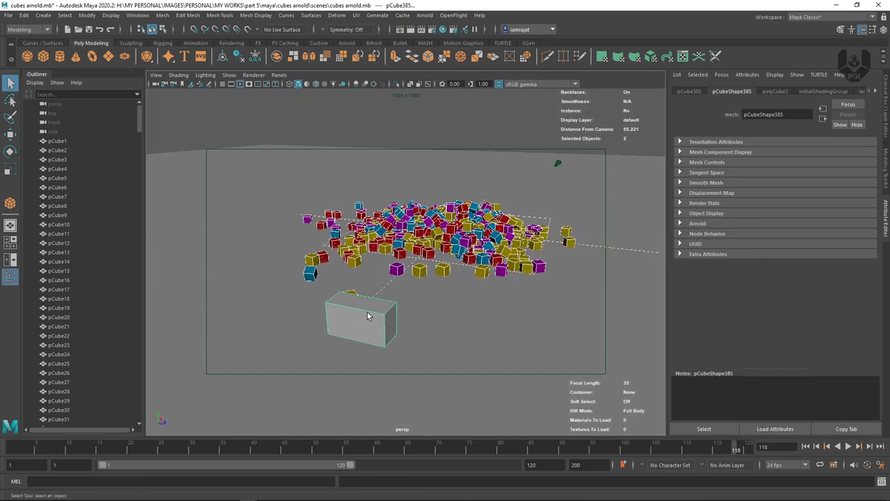
# - Assign a new Arnold aiStandardSurface material to the box
pyautogui.moveTo(366, 316); pyautogui.dragTo(361, 475, button='right')
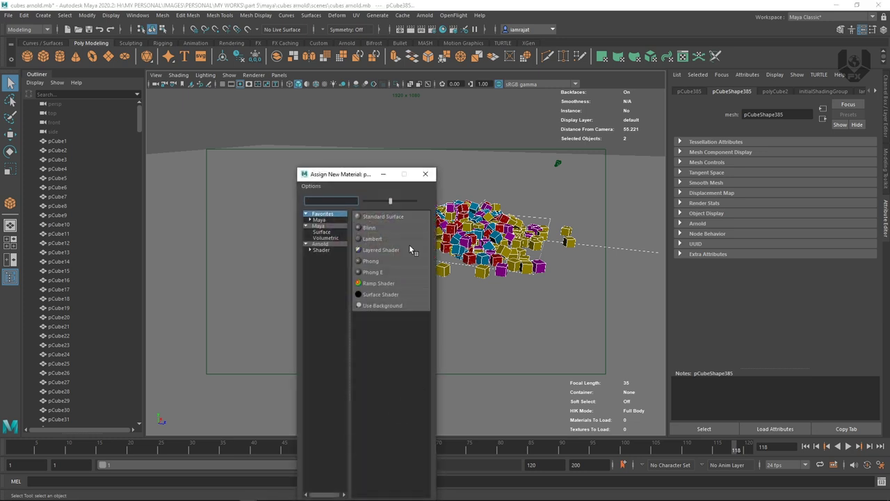
pyautogui.click(322, 242)
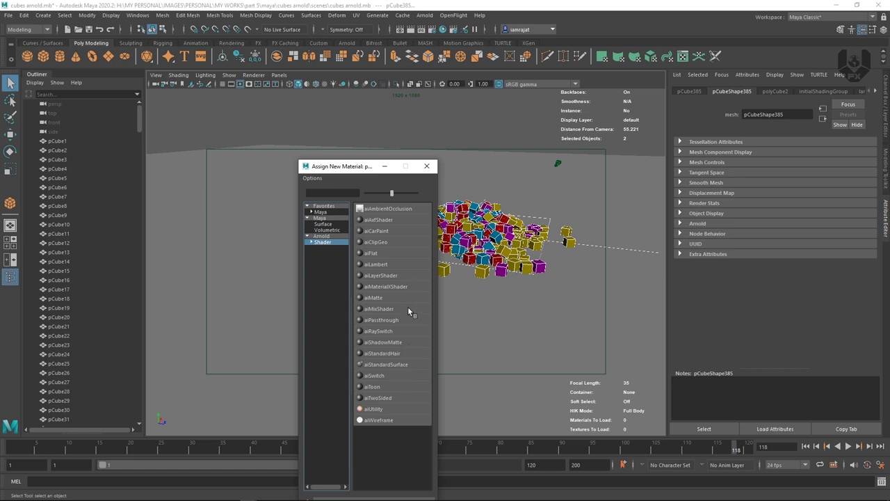
pyautogui.moveTo(361, 253); pyautogui.dragTo(377, 247, button='middle')
pyautogui.click(397, 363)
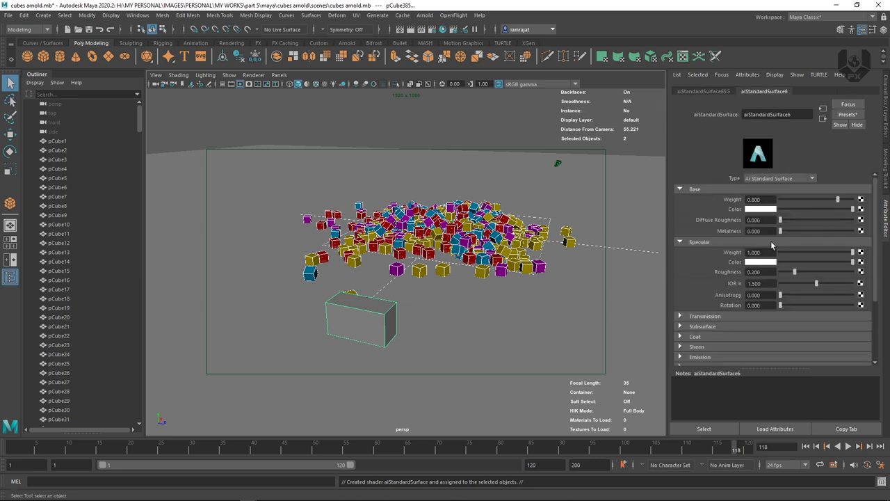
# - Set the box material's base color to red, base weight to 1.000 and specular roughness to 0.000
pyautogui.scroll(-1, 878, 188)
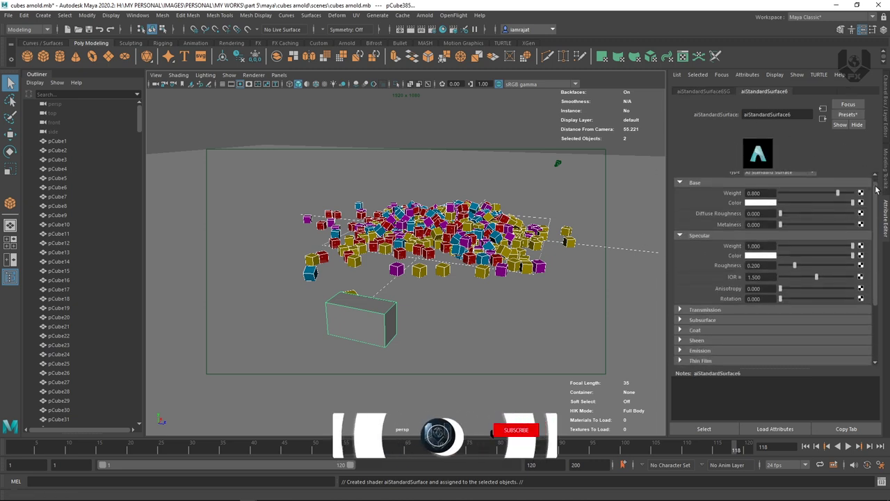
pyautogui.scroll(1, 876, 188)
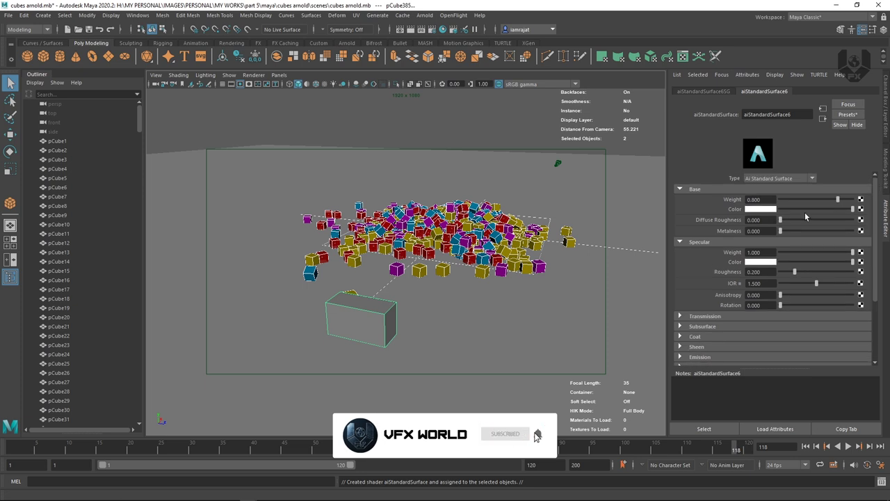
pyautogui.click(771, 210)
pyautogui.moveTo(770, 257); pyautogui.dragTo(822, 258)
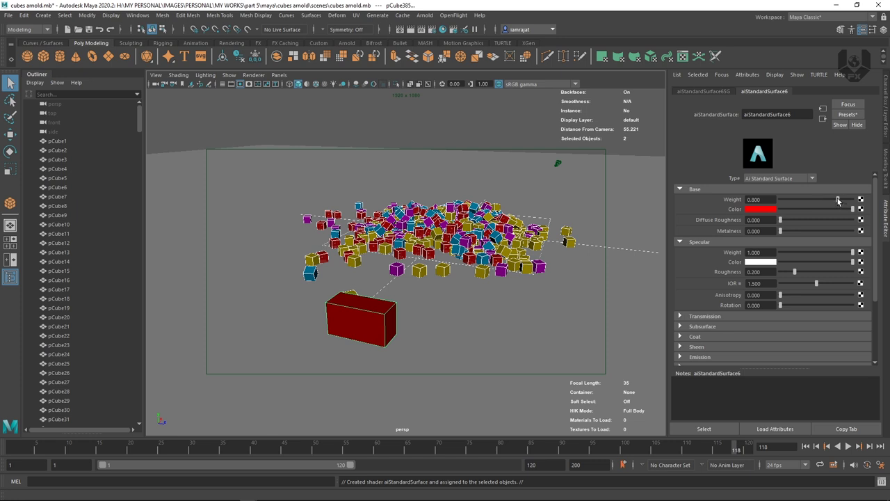
pyautogui.moveTo(852, 199); pyautogui.dragTo(865, 201)
pyautogui.moveTo(815, 274); pyautogui.dragTo(687, 275)
pyautogui.click(766, 283)
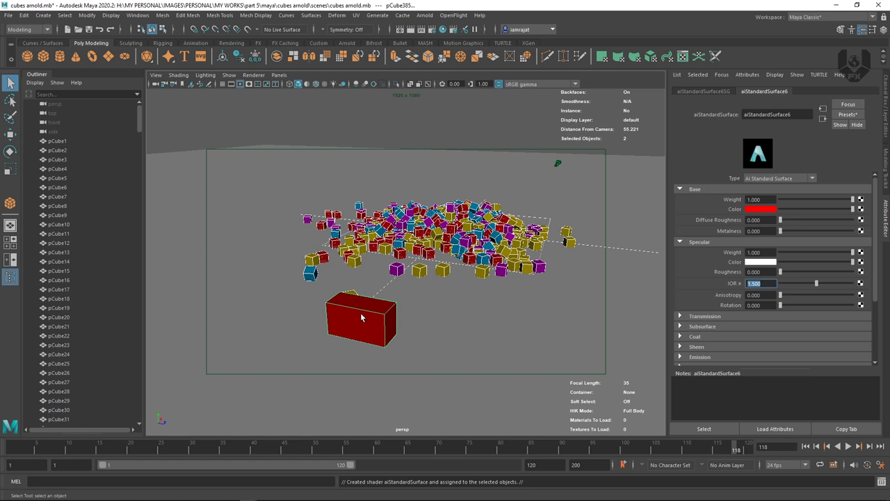
# - Delete the red box in front of the scattered cubes
pyautogui.click(359, 338)
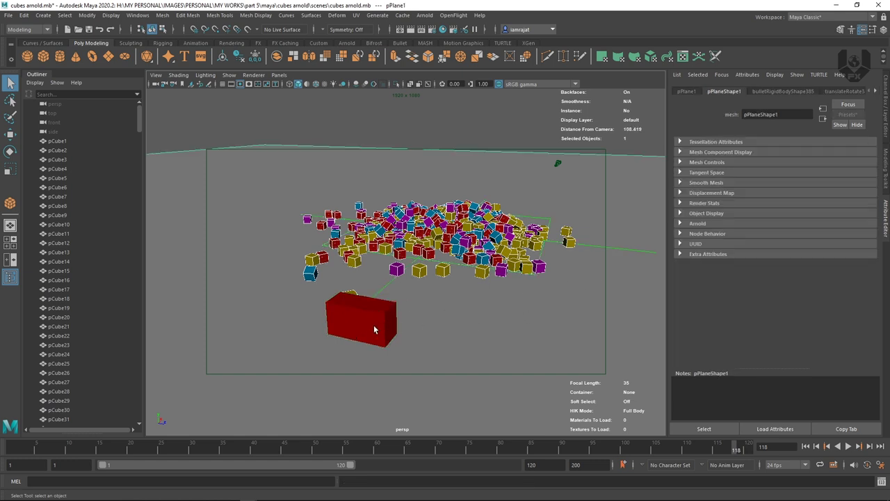
pyautogui.press('w')
pyautogui.click(378, 318)
pyautogui.press('Delete')
pyautogui.moveTo(420, 311)
pyautogui.keyDown('alt'); pyautogui.mouseDown()
pyautogui.moveTo(388, 311)
pyautogui.moveTo(423, 311)
pyautogui.mouseUp(); pyautogui.keyUp('alt')
# - Examine the ground plane's aiStandardSurface material, including its base color image file and the texture's Repeat UV placement values
pyautogui.click(428, 312)
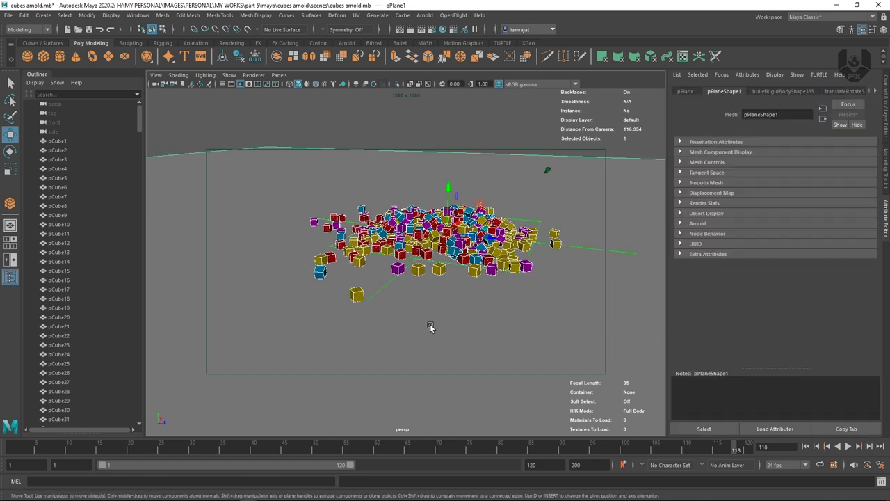
pyautogui.click(874, 92)
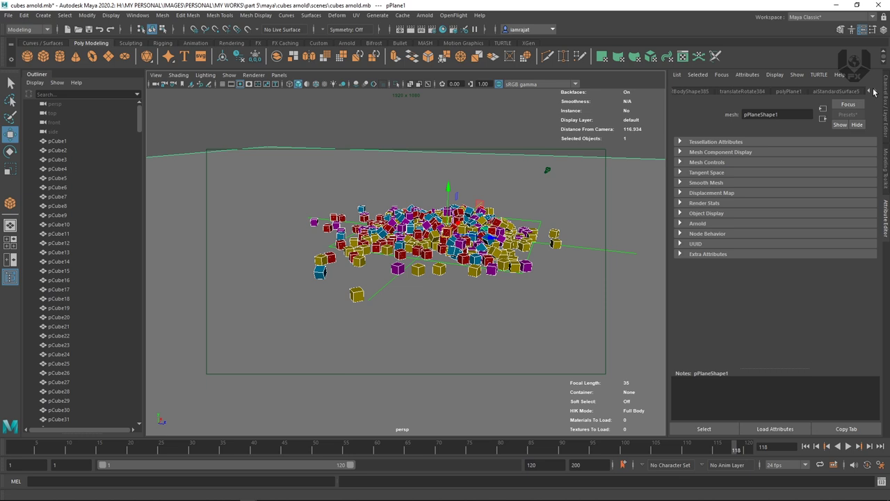
pyautogui.click(836, 91)
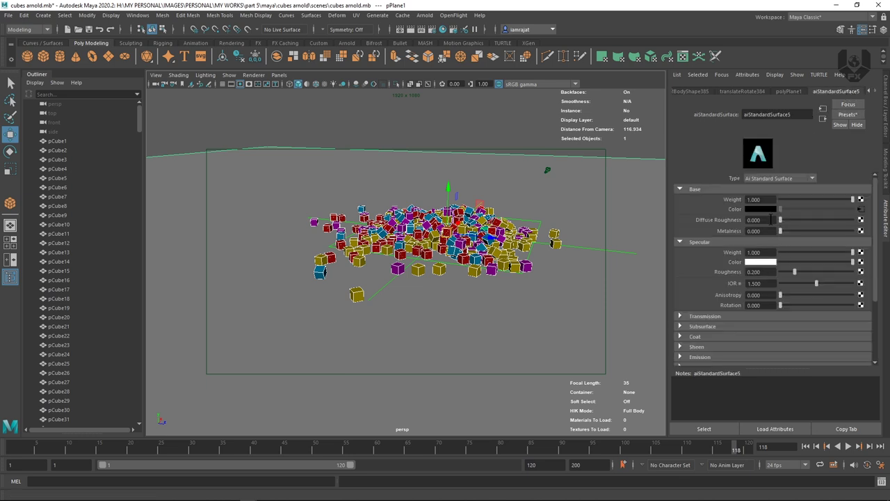
pyautogui.click(860, 208)
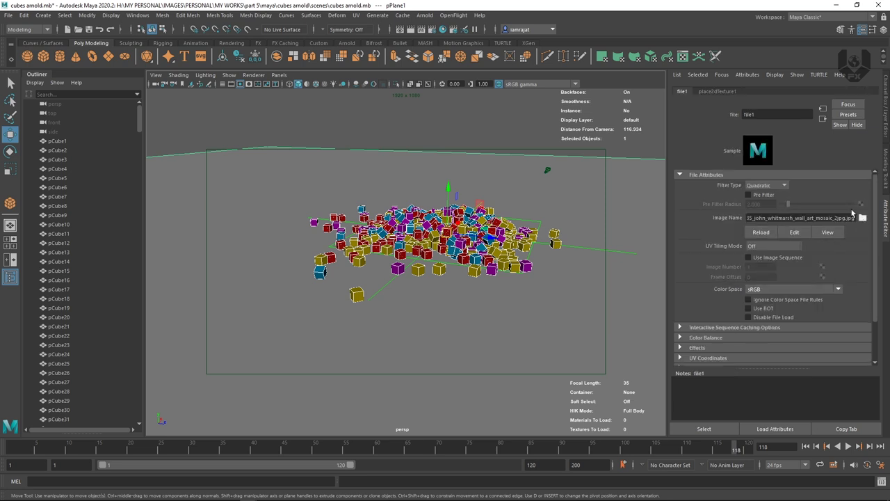
pyautogui.click(717, 91)
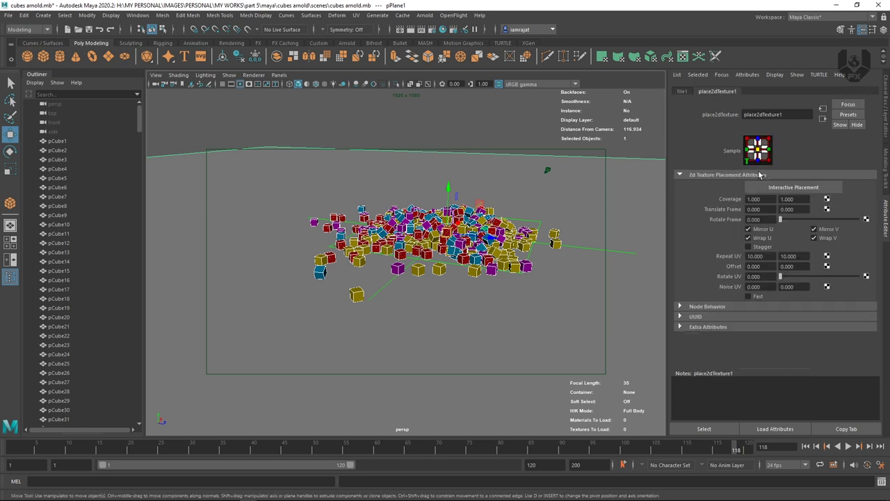
pyautogui.doubleClick(768, 256)
pyautogui.click(685, 98)
# - Switch the viewport to look through the persp1 camera
pyautogui.keyDown('alt'); pyautogui.moveTo(417, 278); pyautogui.dragTo(376, 298); pyautogui.keyUp('alt')
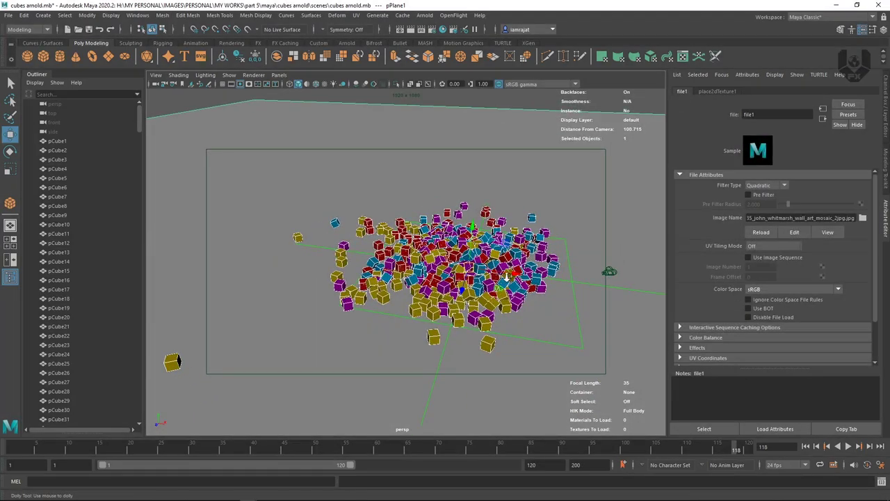
pyautogui.scroll(10, 527, 263)
pyautogui.keyDown('alt'); pyautogui.moveTo(439, 270); pyautogui.dragTo(497, 201); pyautogui.keyUp('alt')
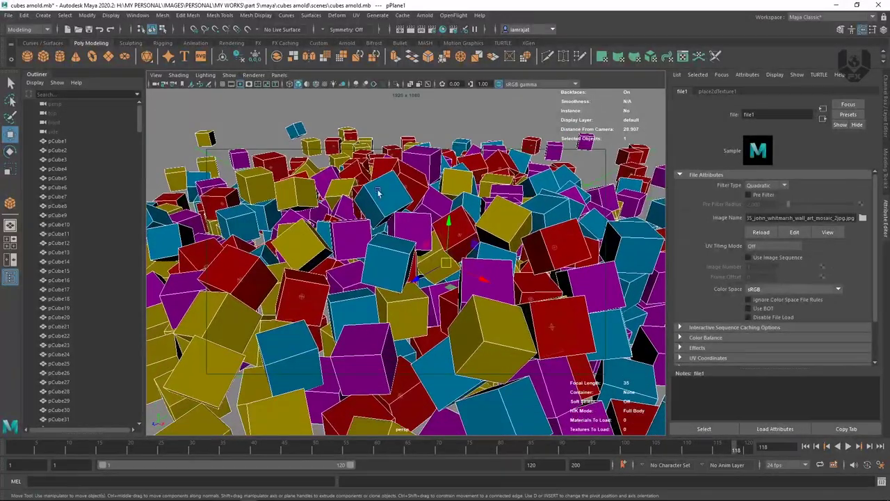
pyautogui.click(279, 75)
pyautogui.moveTo(327, 84)
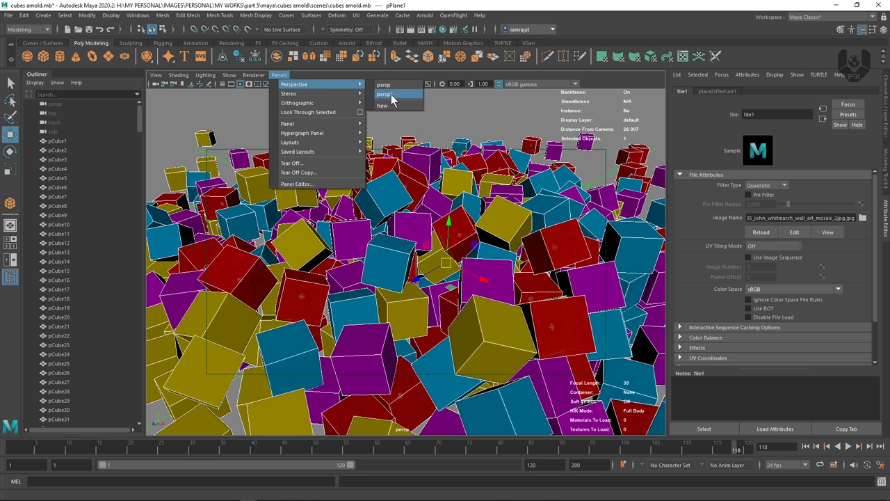
pyautogui.click(395, 95)
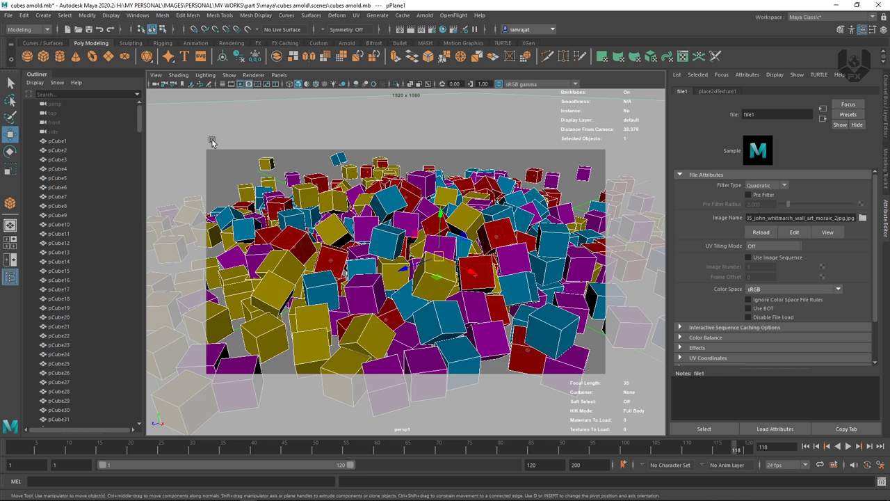
# - Review the Heads Up Display options, including Object Details, and select the purple cube near the center to read its details
pyautogui.click(112, 18)
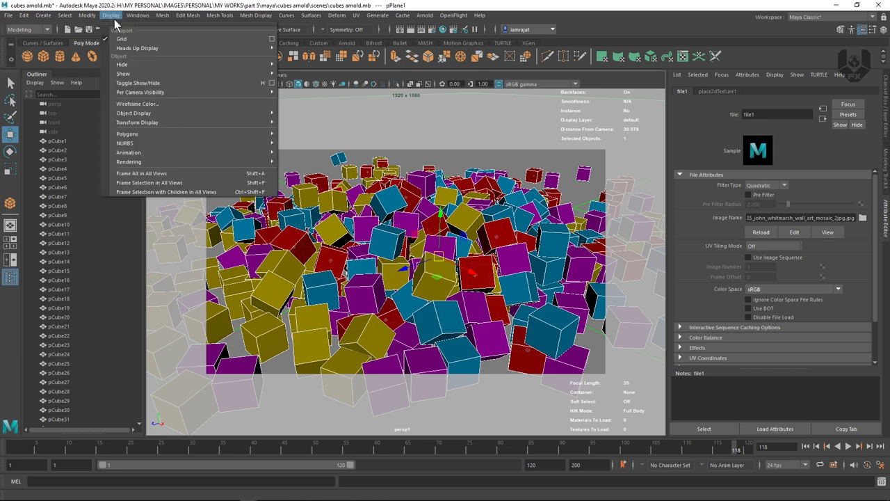
pyautogui.moveTo(127, 53)
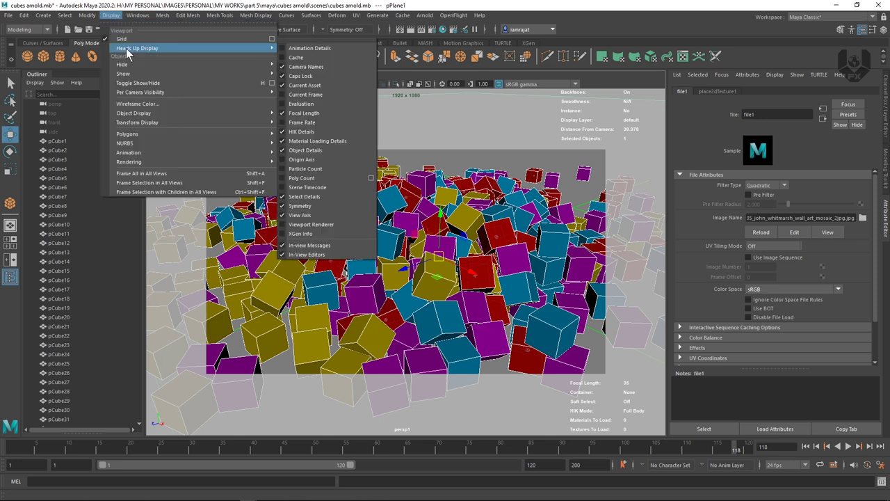
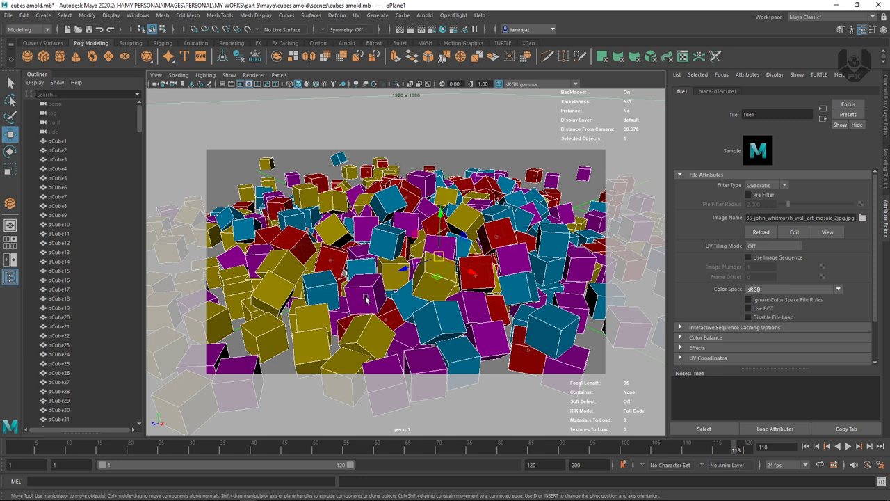
pyautogui.click(367, 288)
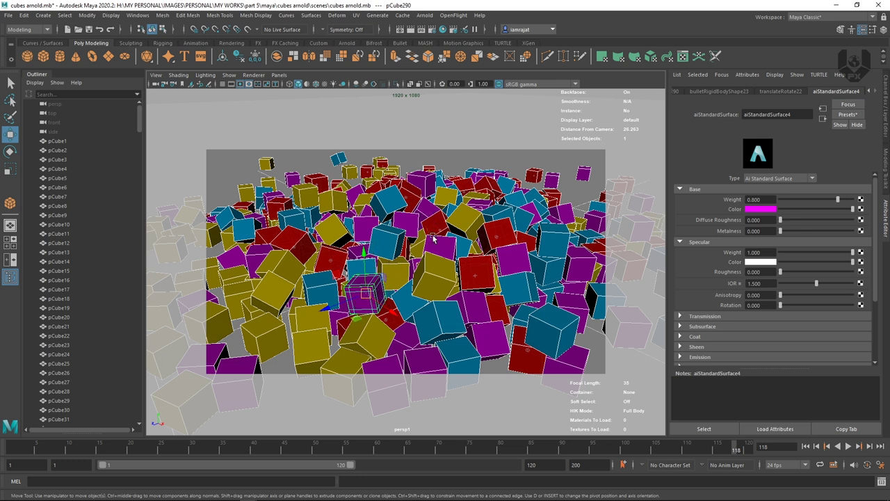
# - Select the persp1 camera and show its Arnold depth-of-field attributes
pyautogui.moveTo(139, 117); pyautogui.dragTo(104, 411)
pyautogui.click(56, 401)
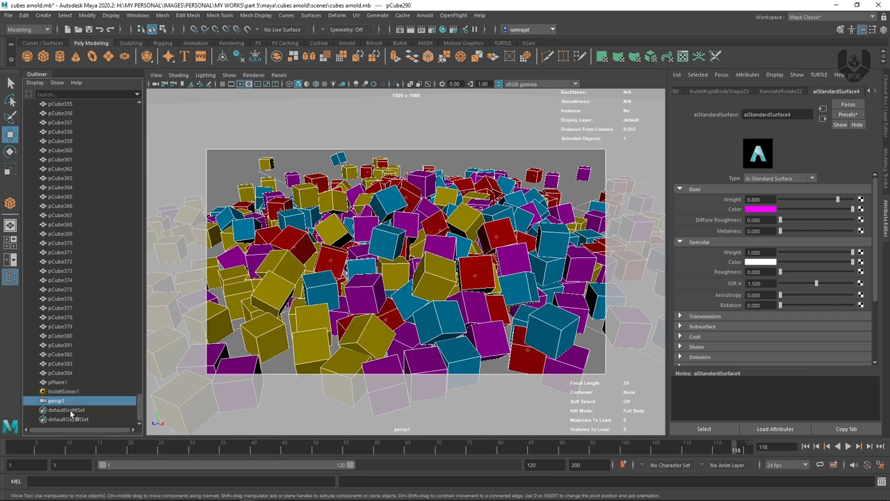
pyautogui.moveTo(875, 201); pyautogui.dragTo(877, 211)
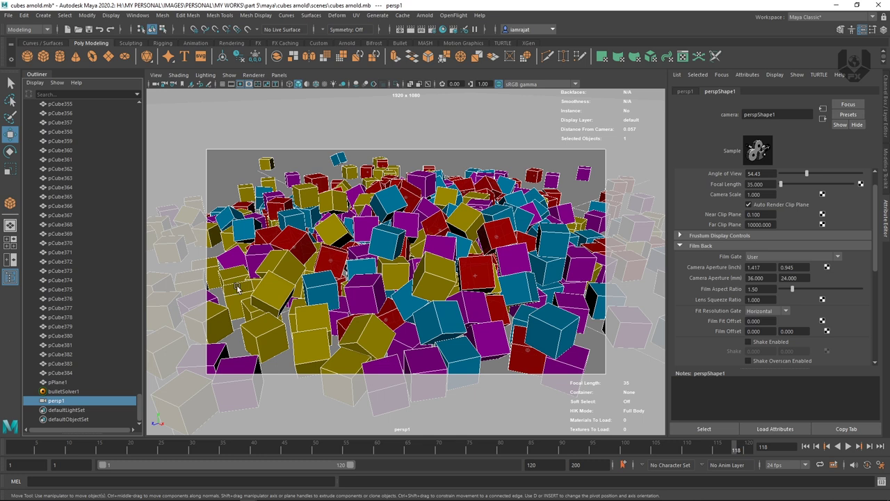
pyautogui.moveTo(877, 228); pyautogui.dragTo(887, 335)
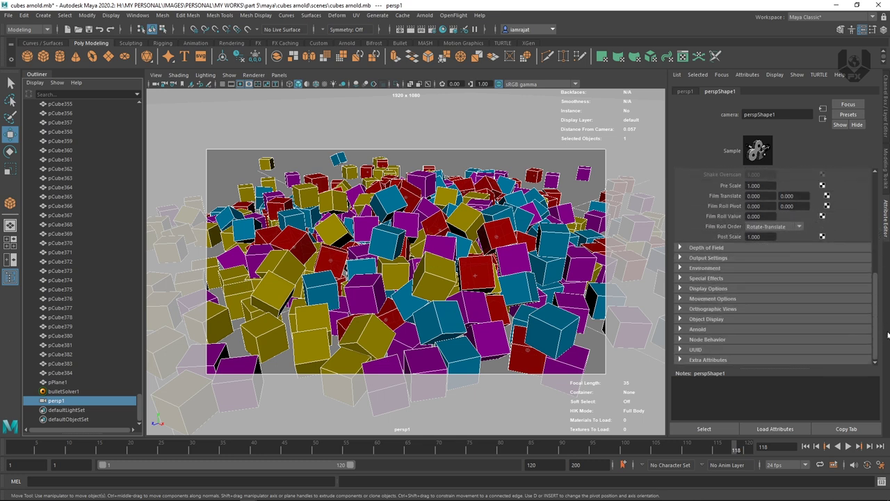
pyautogui.click(701, 331)
pyautogui.scroll(-4, 820, 239)
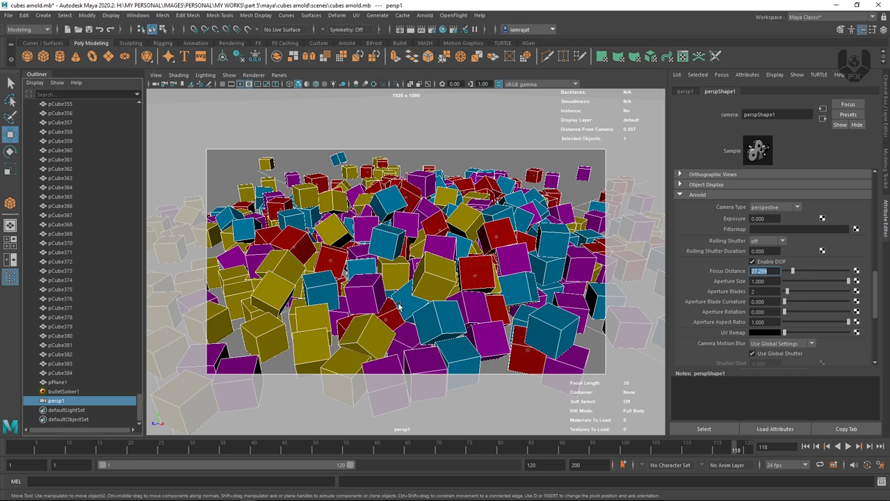
# - Check the central purple cube's distance from the camera against the persp1 camera's Focus Distance
pyautogui.click(369, 287)
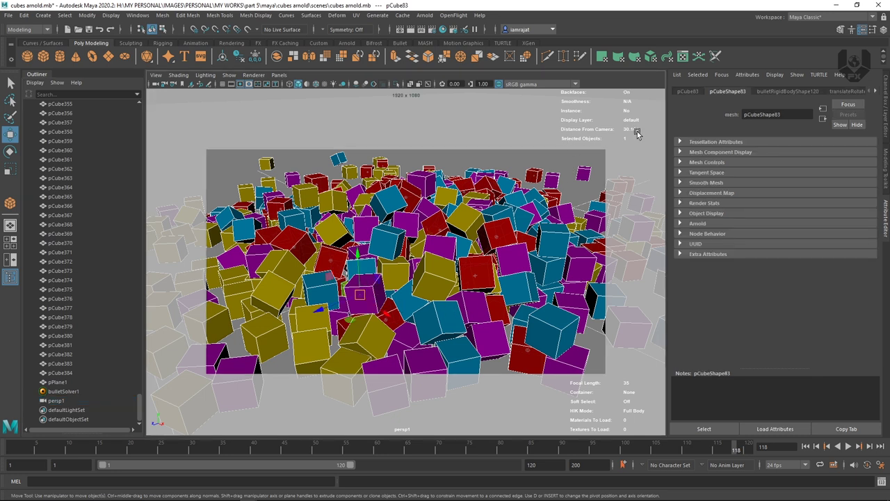
pyautogui.click(376, 279)
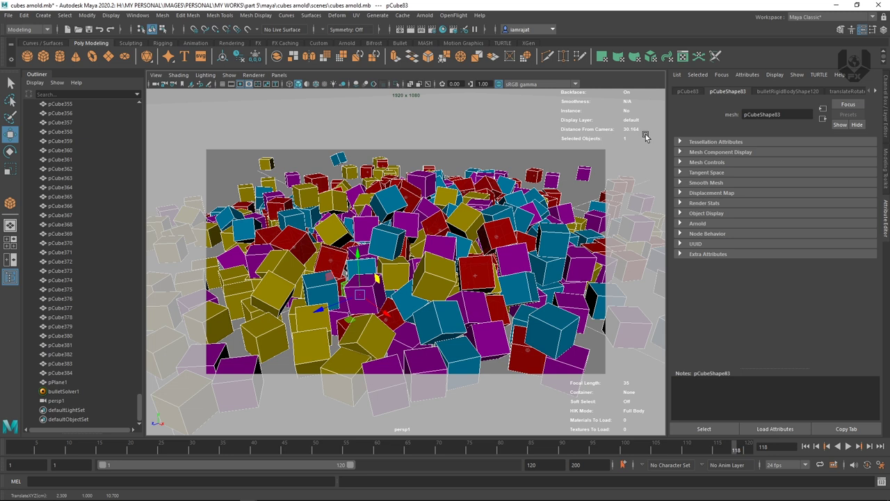
pyautogui.click(86, 401)
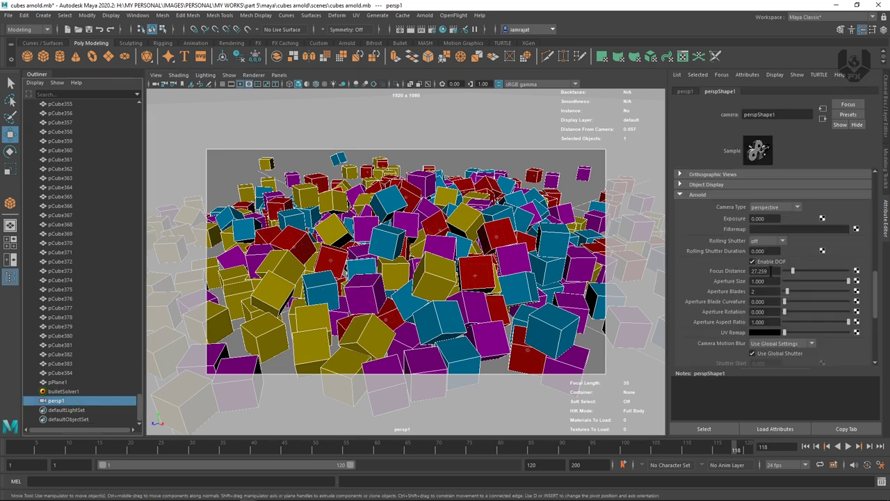
pyautogui.click(770, 271)
# - Select cubes around the center of the pile, ending with the blue one in front, to read their distances from camera
pyautogui.click(434, 272)
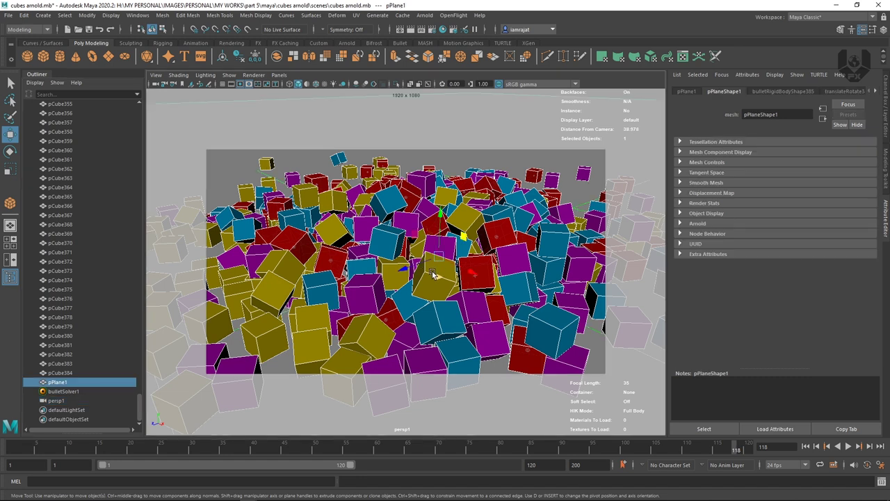
pyautogui.click(427, 288)
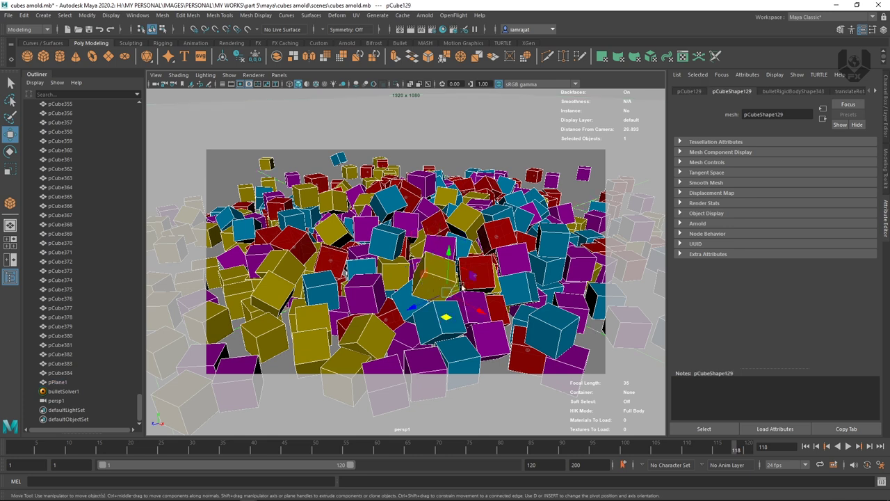
pyautogui.click(480, 278)
pyautogui.click(437, 321)
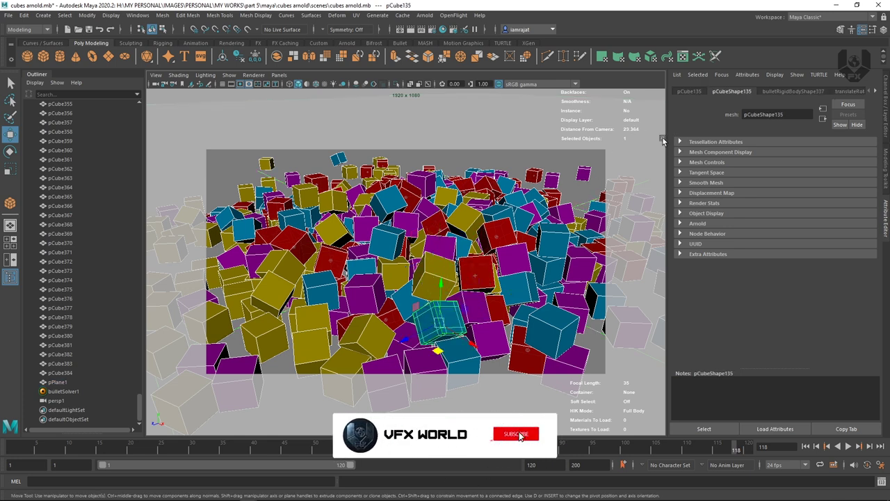
# - Check the blue cube above the pile's center for its camera distance and set persp1's Focus Distance to 29.505
pyautogui.click(393, 242)
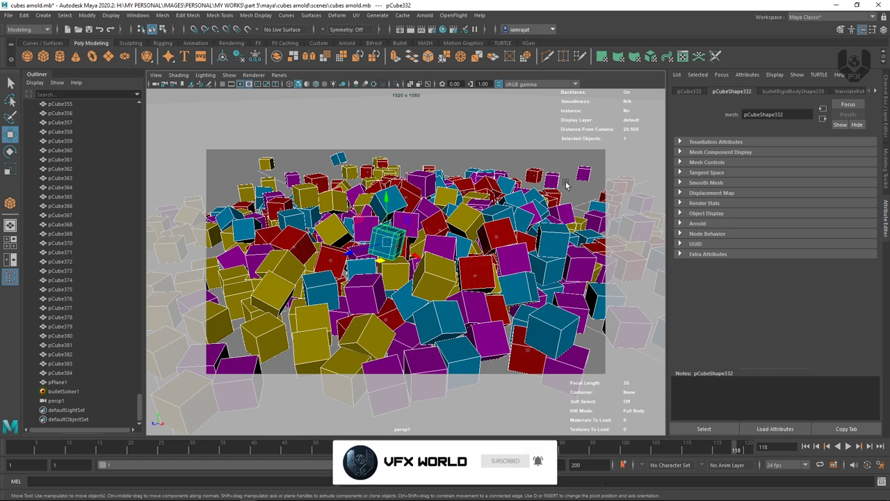
pyautogui.click(57, 400)
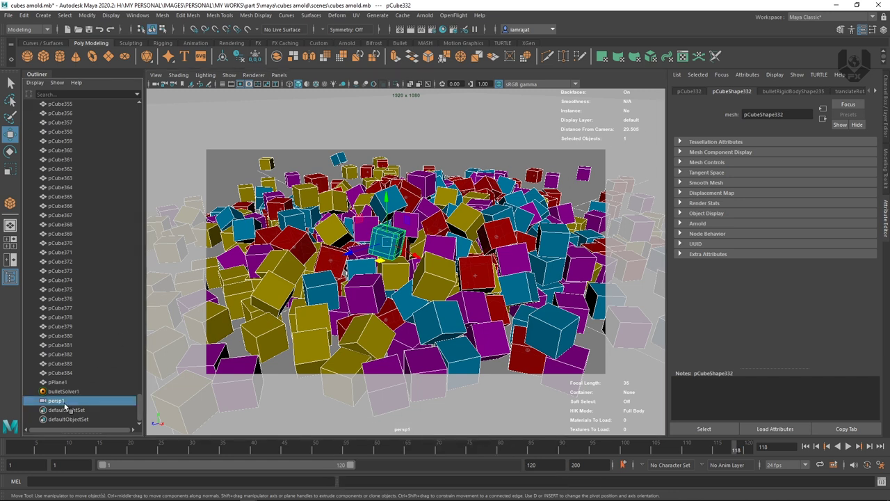
pyautogui.click(768, 271)
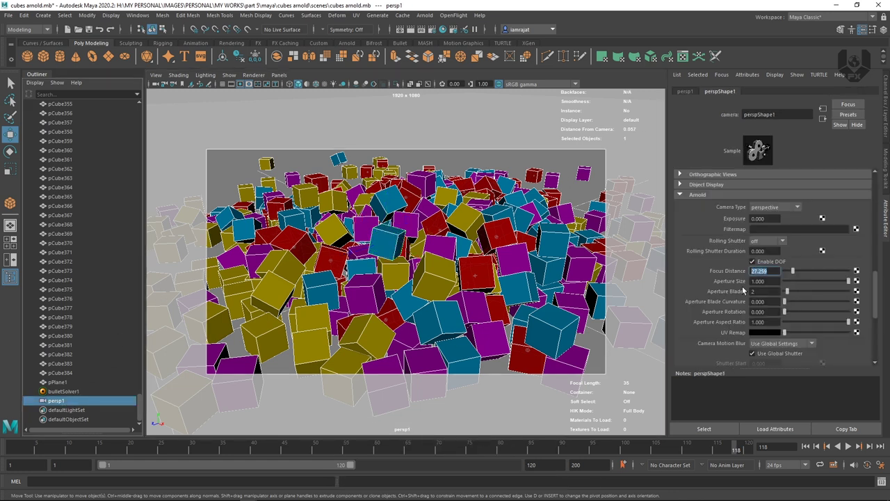
pyautogui.write('29.505')
pyautogui.press('Return')
# - Switch the viewport to look through the persp camera
pyautogui.click(279, 75)
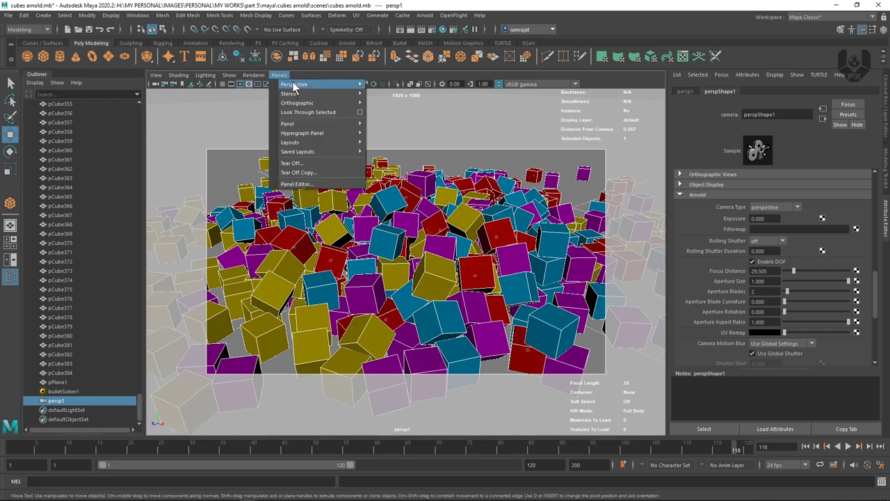
pyautogui.moveTo(294, 84)
pyautogui.click(384, 85)
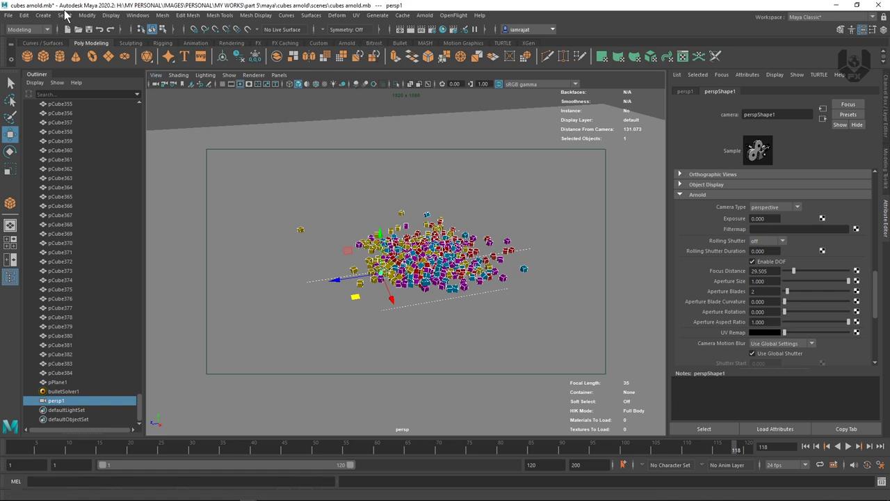
# - Add an Arnold Skydome Light to the scene
pyautogui.click(45, 17)
pyautogui.moveTo(74, 67)
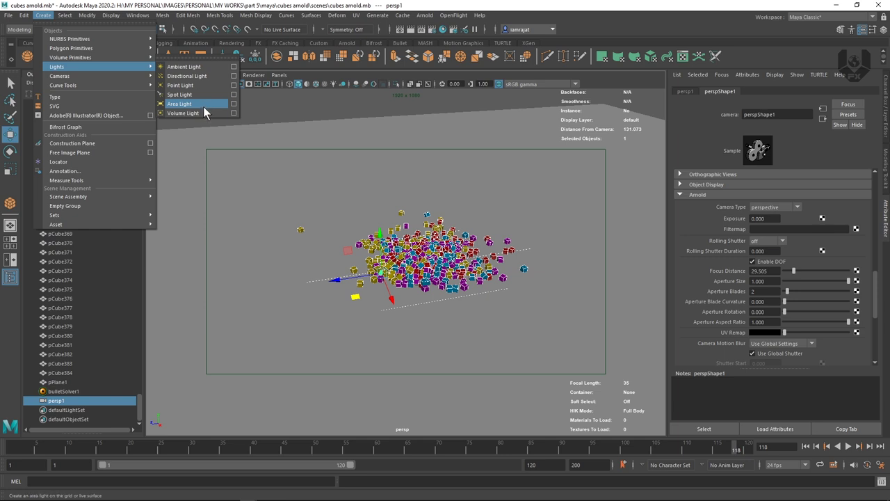
pyautogui.click(424, 17)
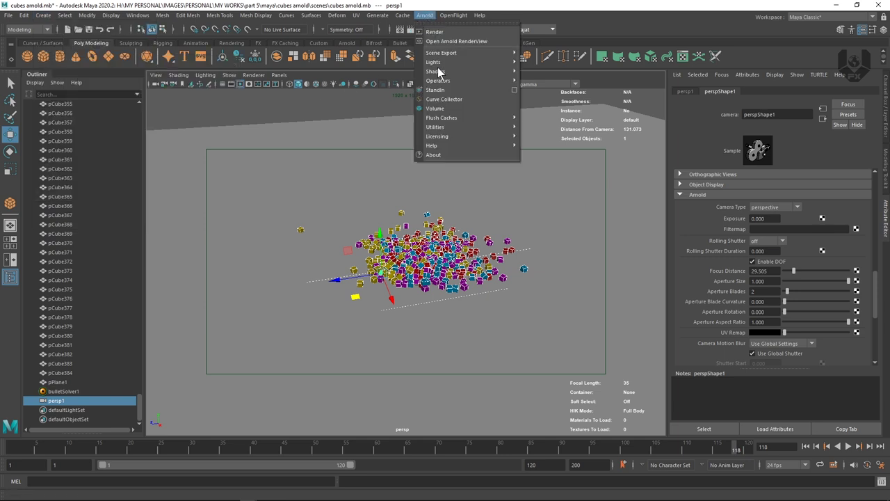
pyautogui.moveTo(465, 62)
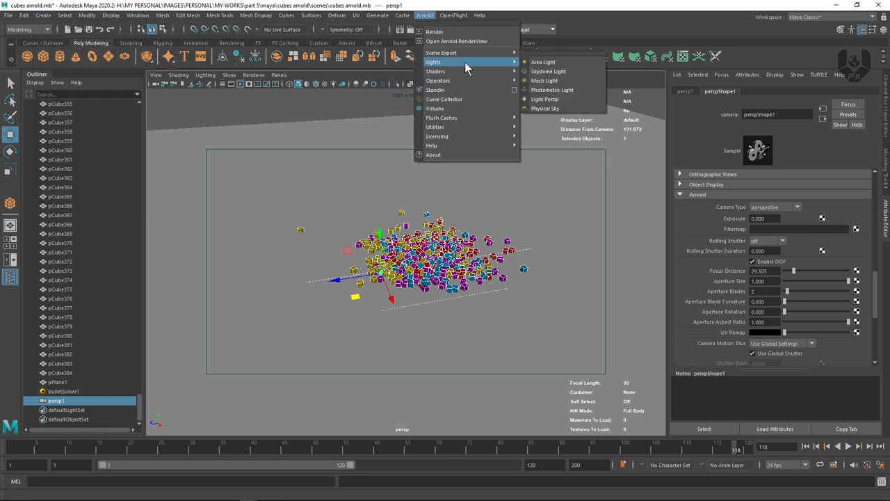
pyautogui.click(561, 71)
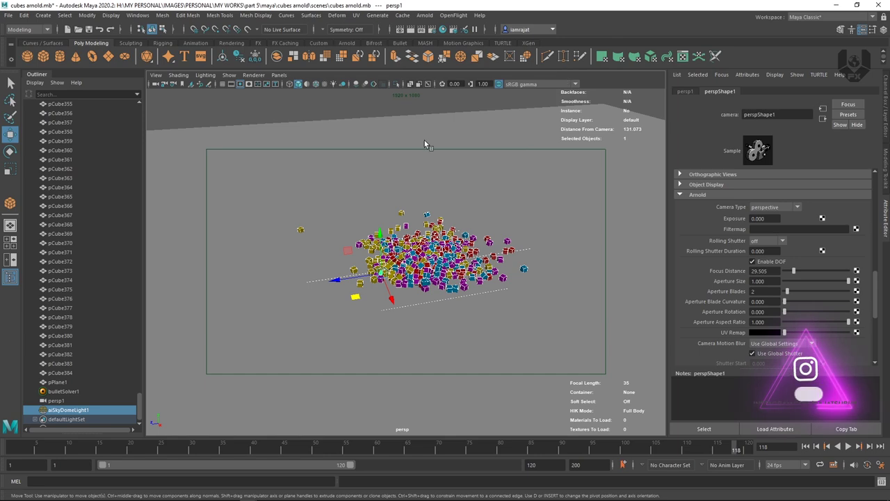
pyautogui.keyDown('alt'); pyautogui.moveTo(443, 229); pyautogui.dragTo(477, 227); pyautogui.keyUp('alt')
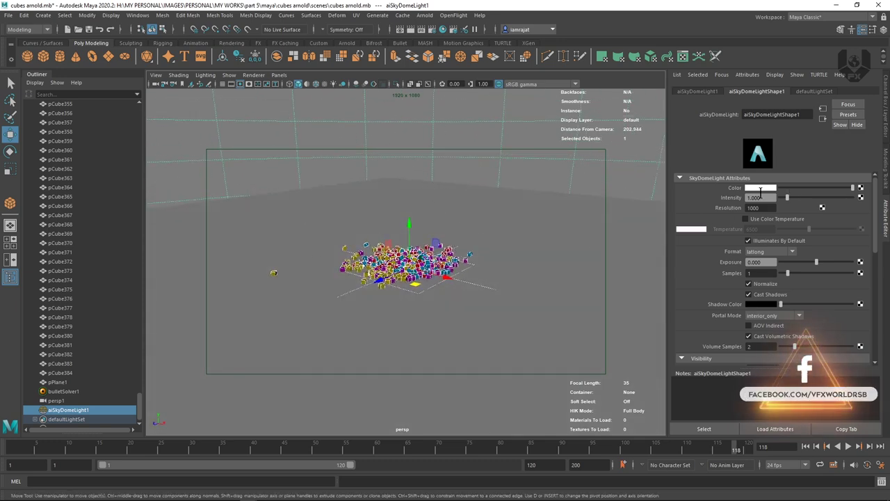
# - Switch the viewport back to the persp1 camera and turn off its Arnold depth of field
pyautogui.click(278, 74)
pyautogui.moveTo(334, 85)
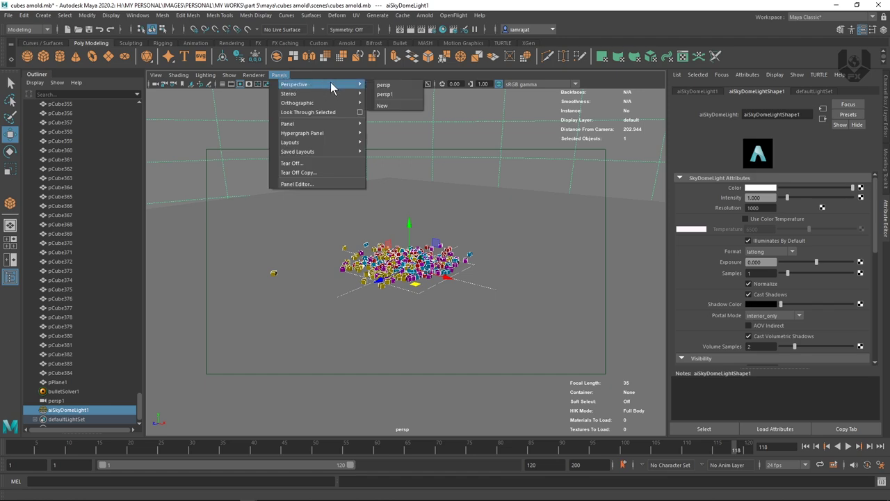
pyautogui.click(390, 95)
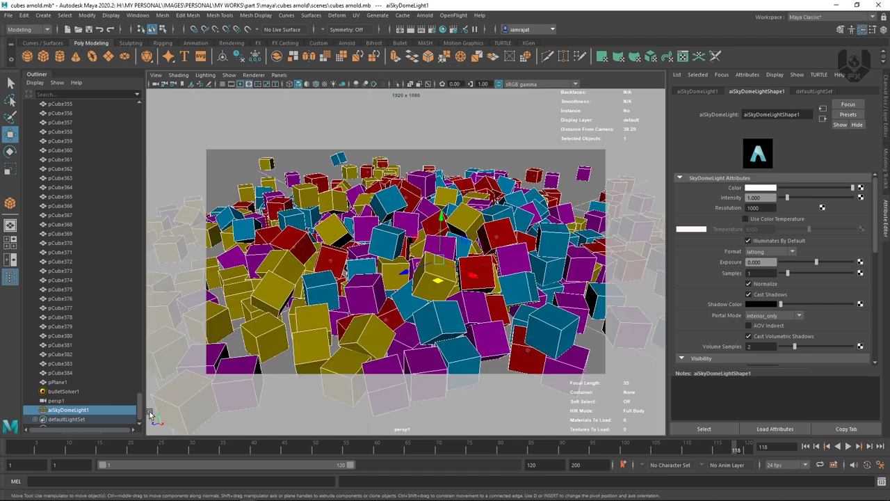
pyautogui.click(56, 400)
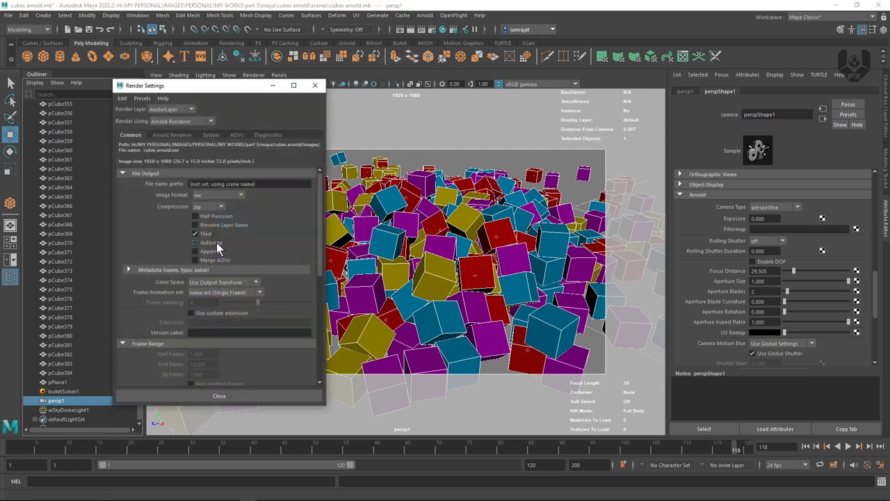
# - Set the render image size preset to 640x480 and render the current frame
pyautogui.scroll(-3, 317, 231)
pyautogui.scroll(-3, 317, 248)
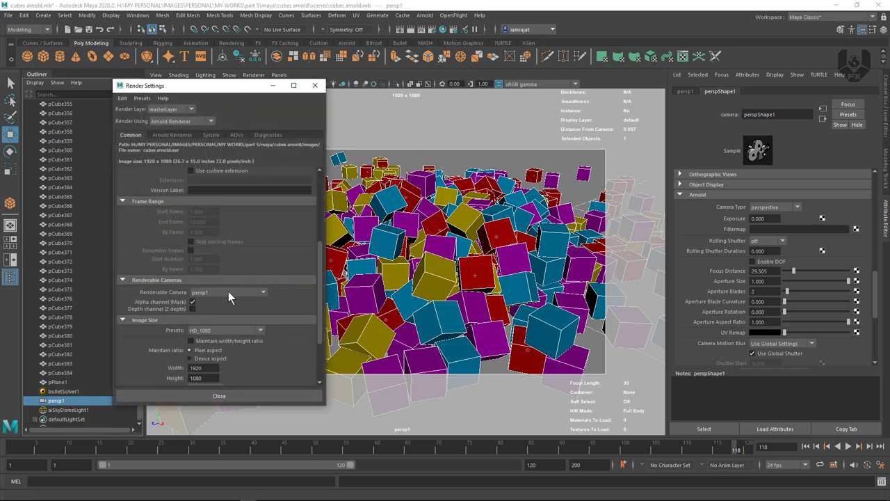
pyautogui.click(223, 330)
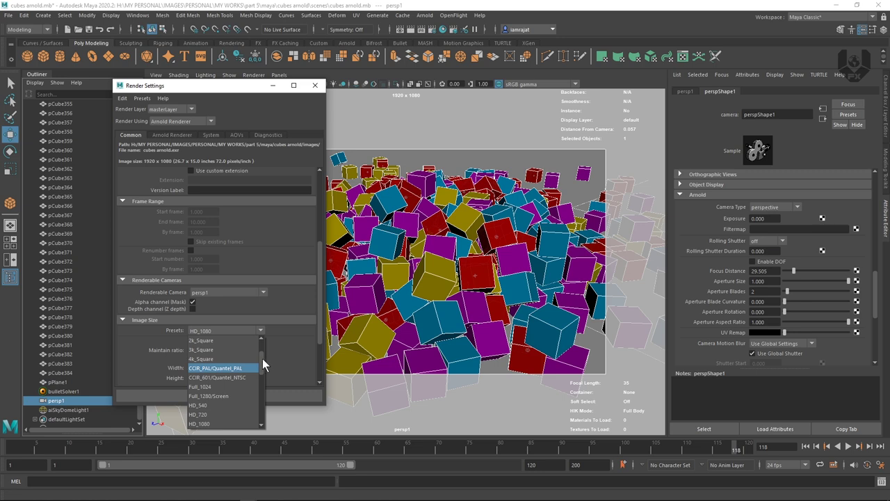
pyautogui.scroll(2, 262, 358)
pyautogui.click(211, 358)
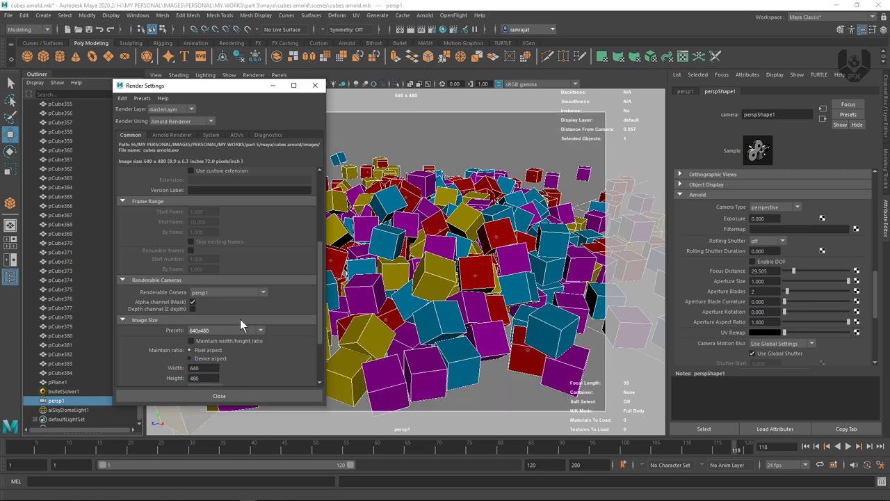
pyautogui.click(315, 86)
pyautogui.click(411, 29)
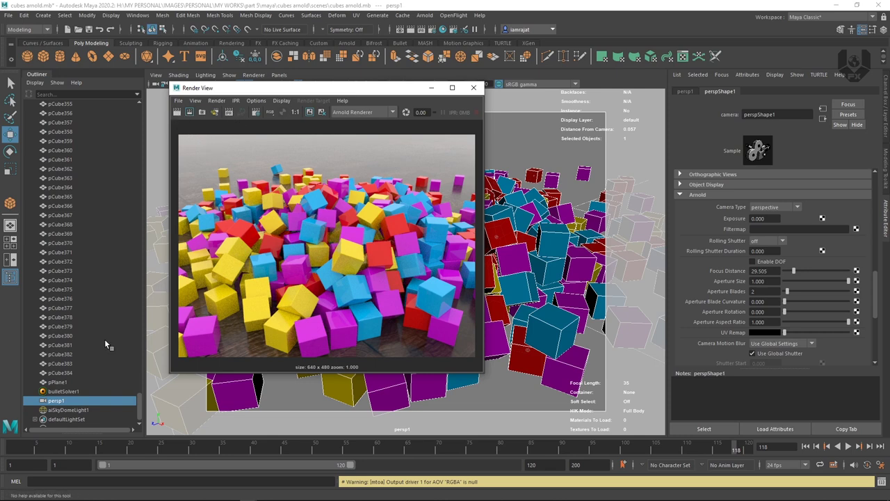
# - Map a File texture using studio022.hdr to the skydome light's Color and render the frame again
pyautogui.click(73, 410)
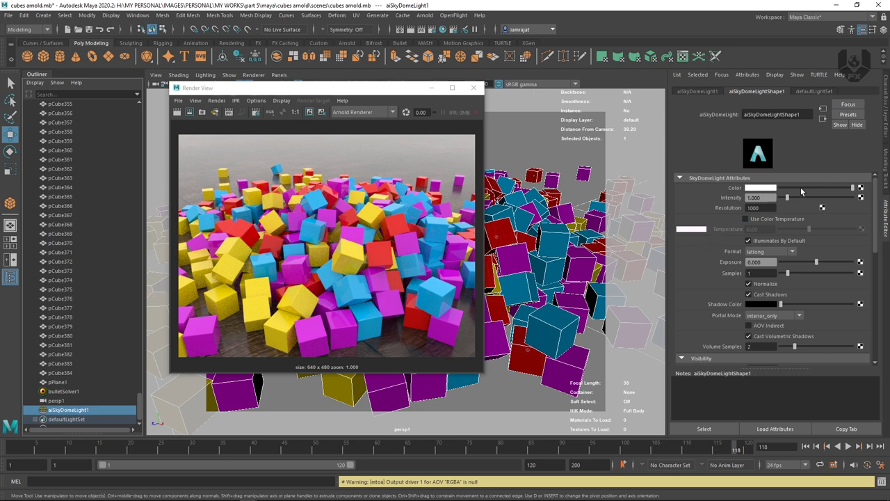
pyautogui.click(861, 189)
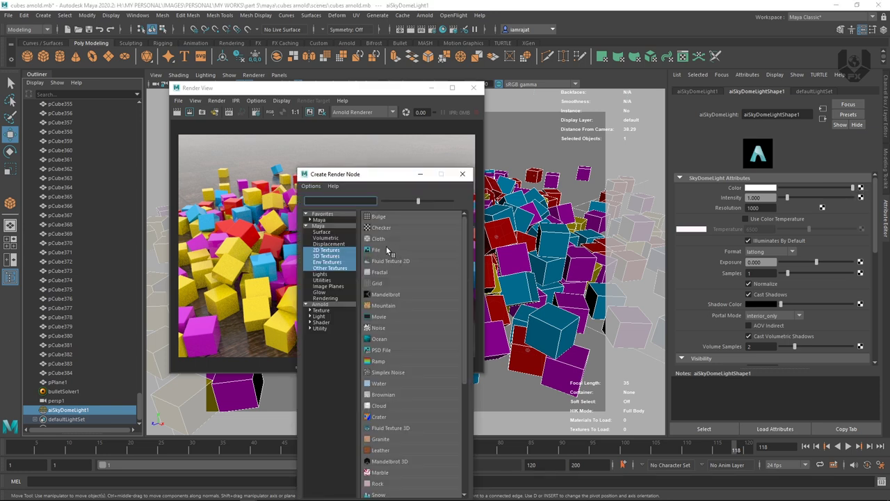
pyautogui.click(388, 252)
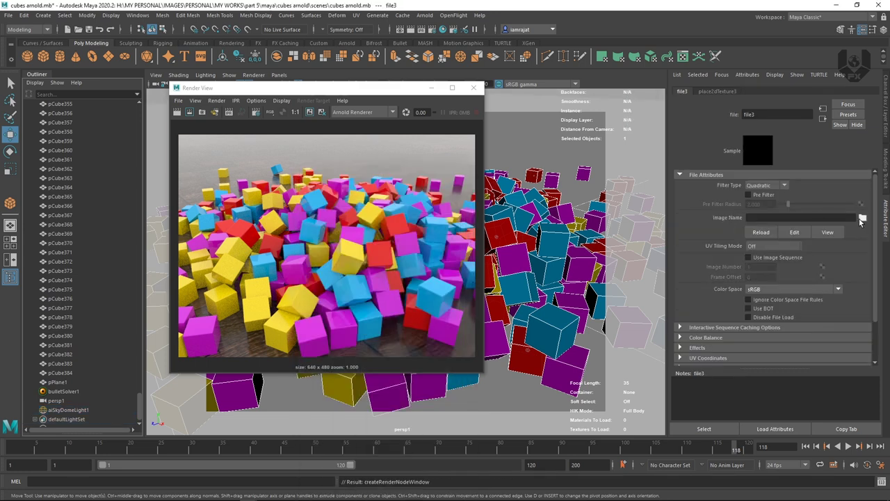
pyautogui.click(861, 218)
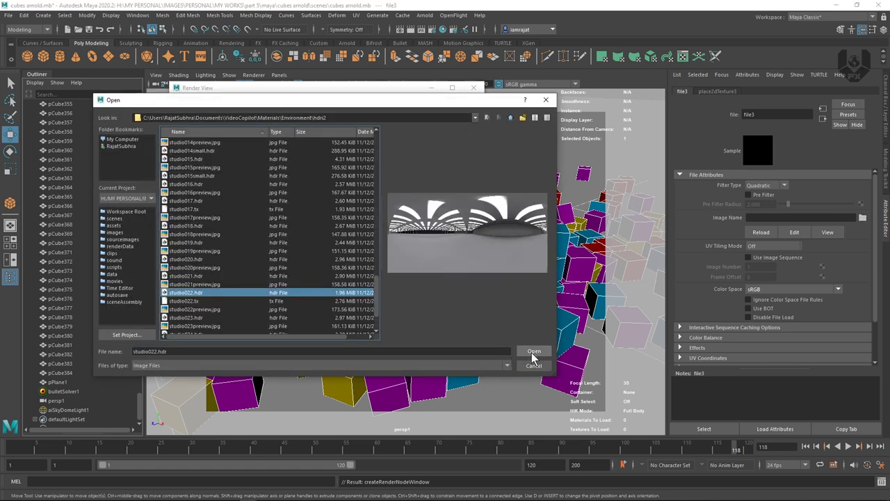
pyautogui.click(535, 352)
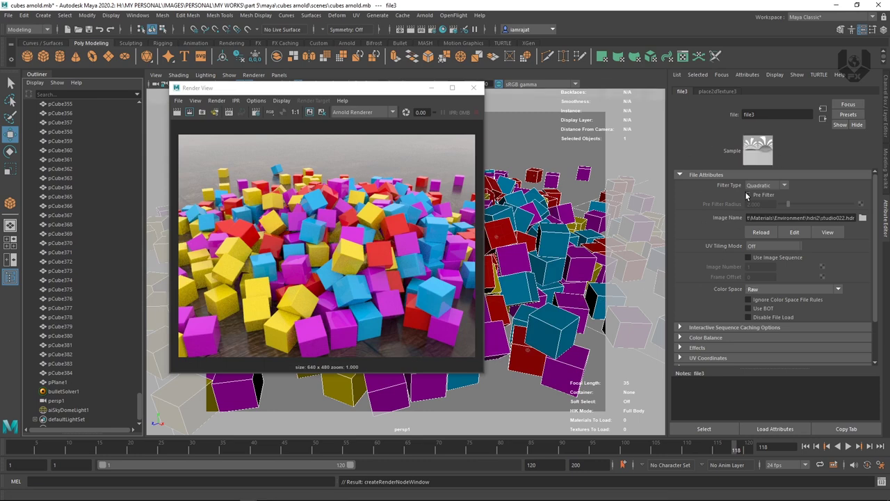
pyautogui.click(232, 128)
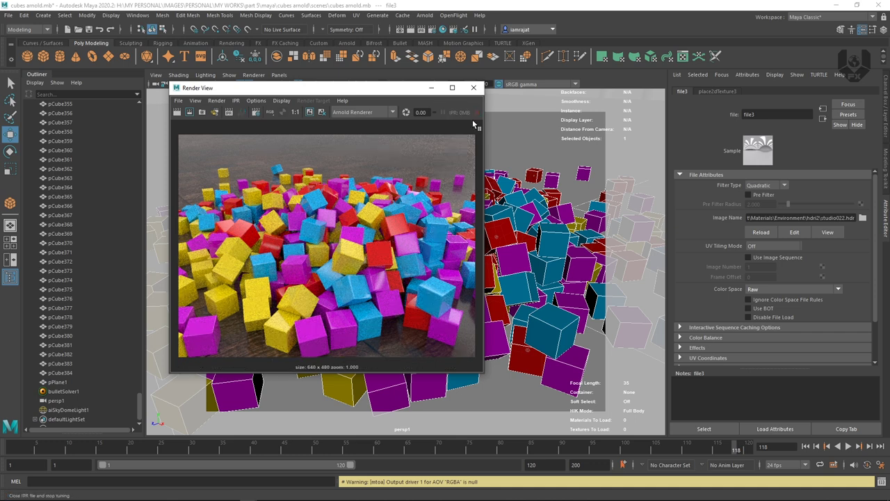
# - Enable Arnold depth of field on persp1 with Focus Distance 25 and Aperture Size 1, and render the frame
pyautogui.click(68, 402)
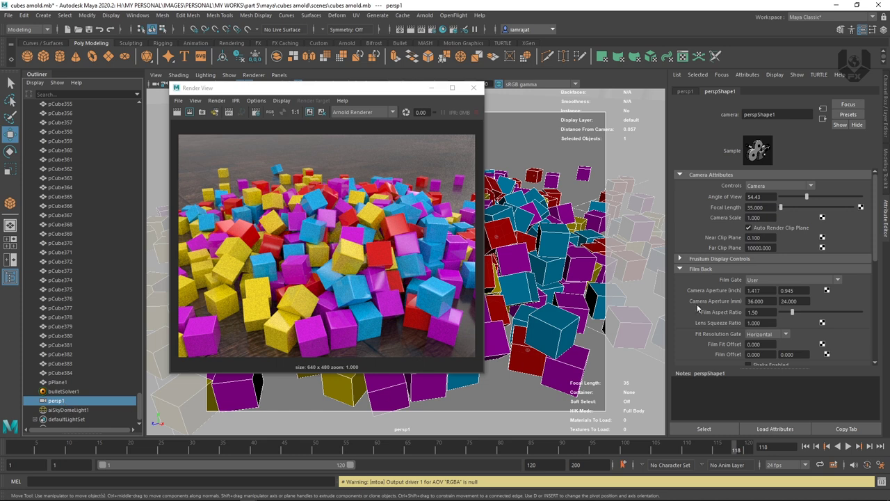
pyautogui.moveTo(873, 243); pyautogui.dragTo(879, 338)
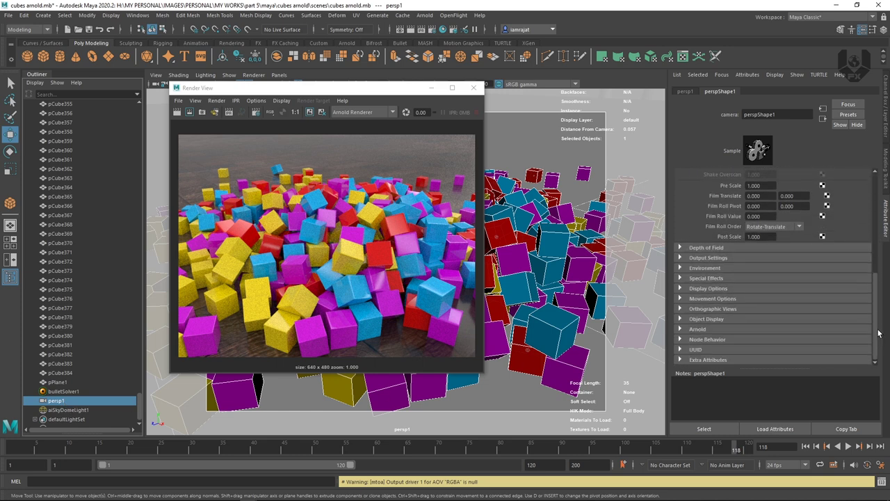
pyautogui.click(740, 328)
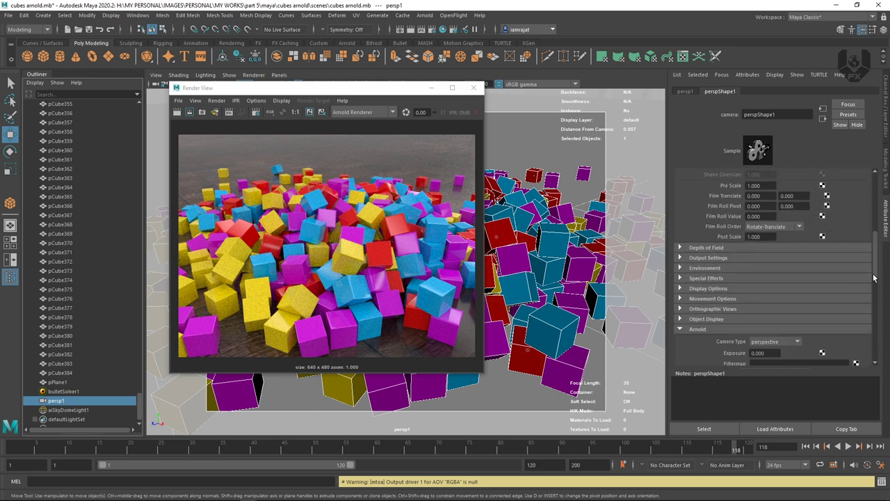
pyautogui.scroll(-5, 746, 290)
pyautogui.click(752, 230)
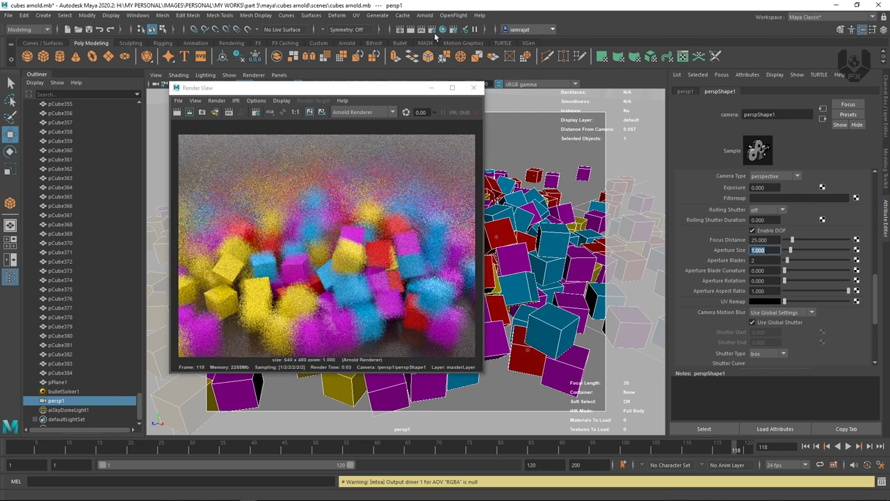
# - Review the file output, frame range and renderable camera options in the render settings, keeping persp1 as the renderable camera
pyautogui.click(433, 32)
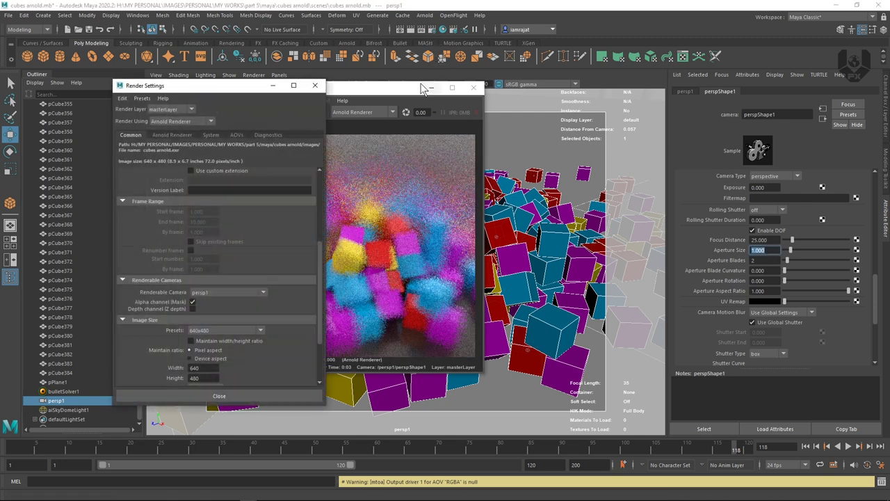
pyautogui.moveTo(226, 89); pyautogui.dragTo(283, 89)
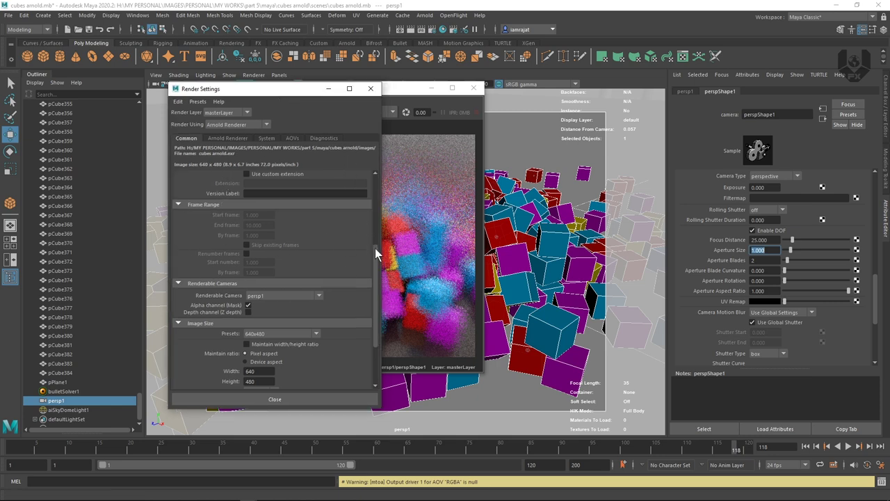
pyautogui.moveTo(375, 248); pyautogui.dragTo(350, 185)
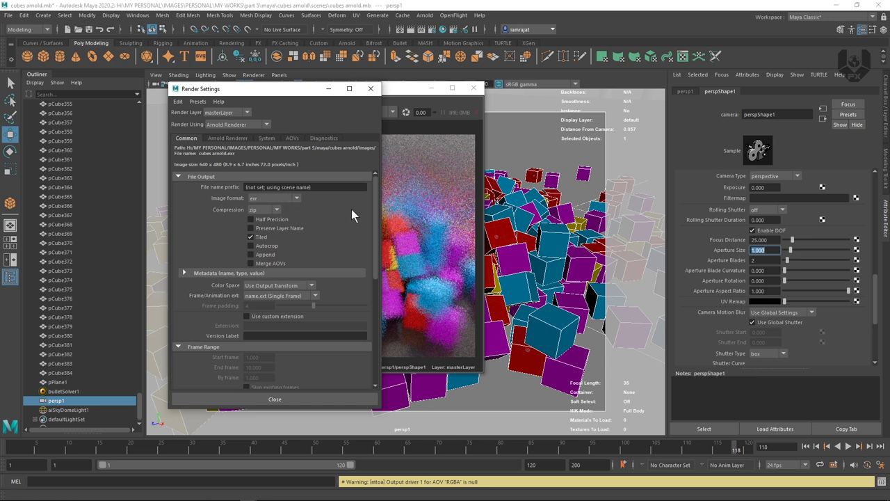
pyautogui.moveTo(374, 208); pyautogui.dragTo(355, 260)
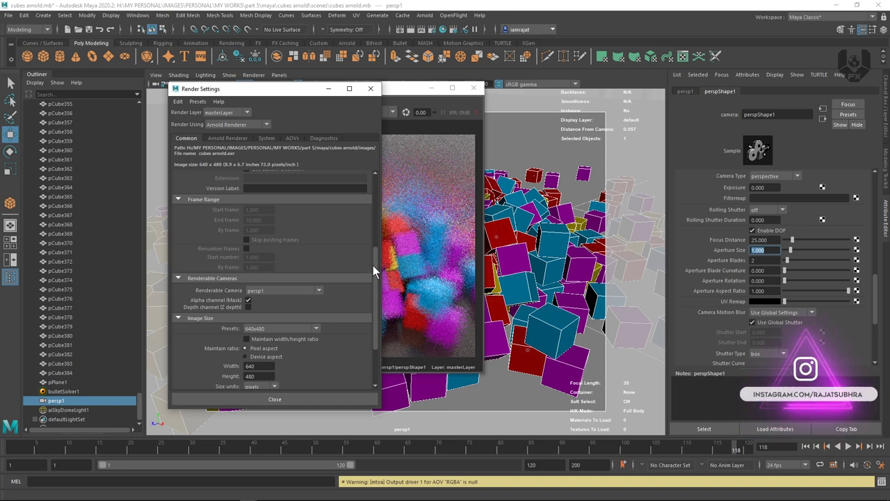
pyautogui.click(273, 292)
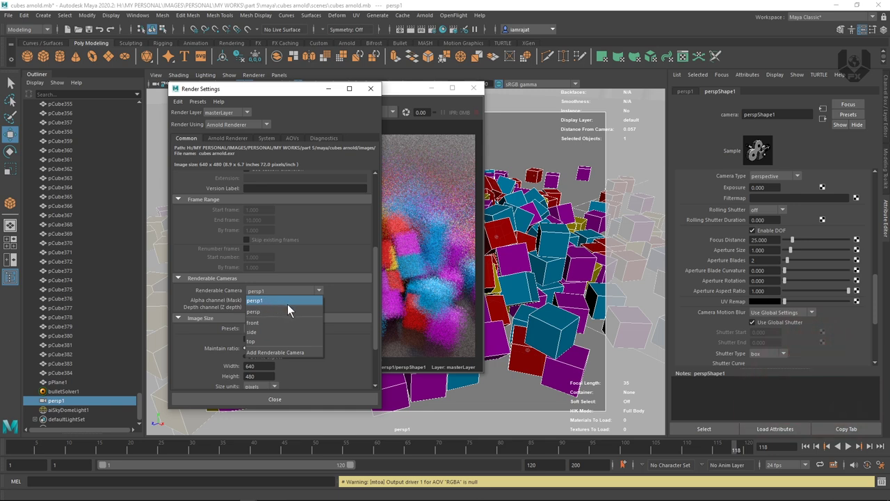
pyautogui.click(319, 286)
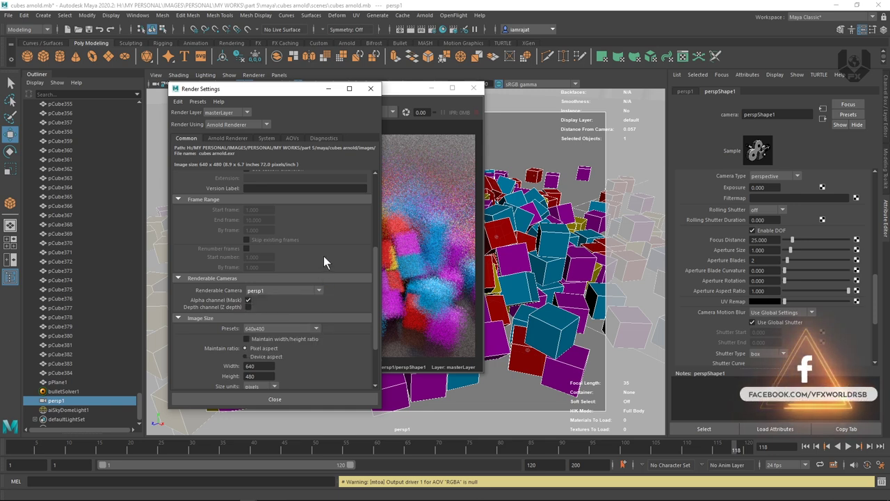
# - Check the image size presets, keeping 640x480, and set the Arnold Camera (AA) samples to 9
pyautogui.scroll(-1, 369, 299)
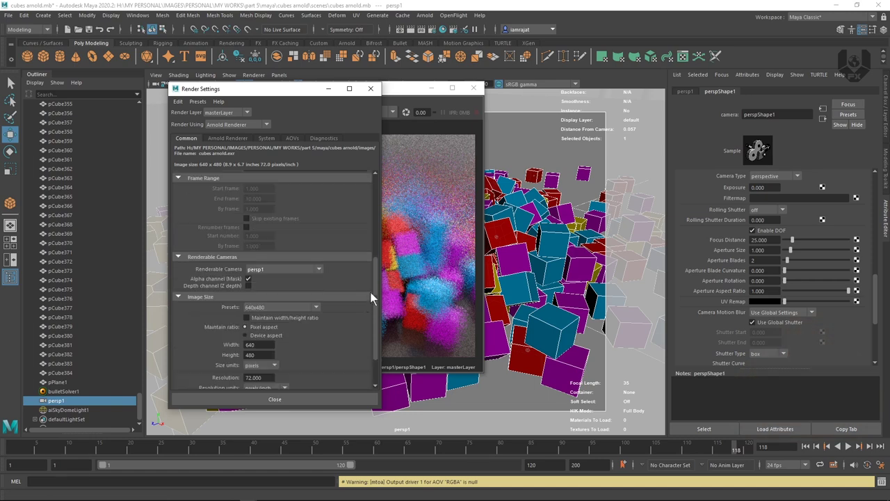
pyautogui.click(281, 308)
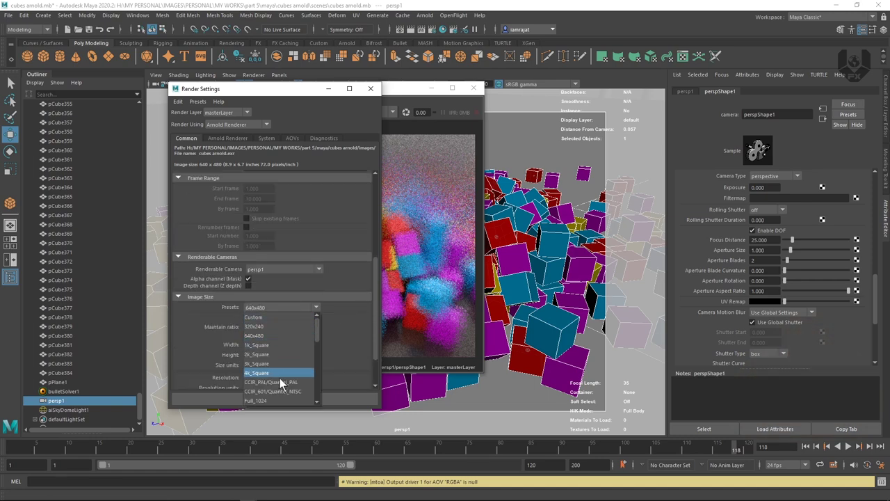
pyautogui.click(324, 318)
pyautogui.scroll(-2, 374, 277)
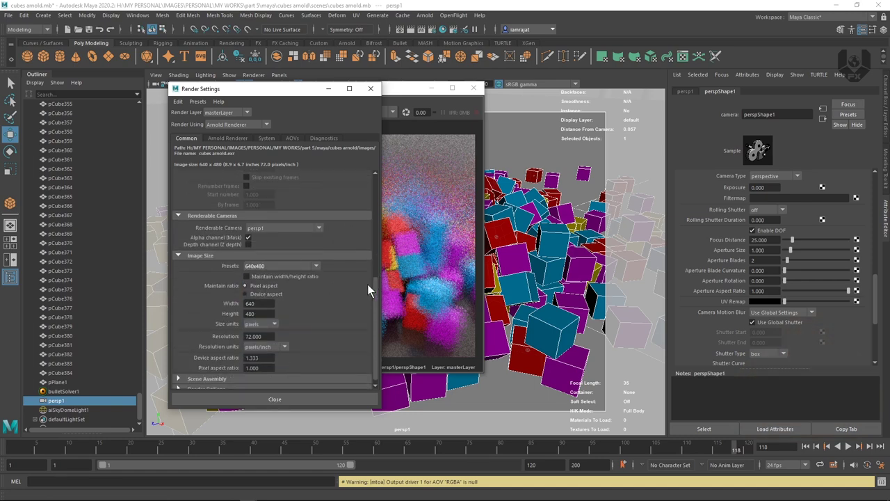
pyautogui.click(227, 139)
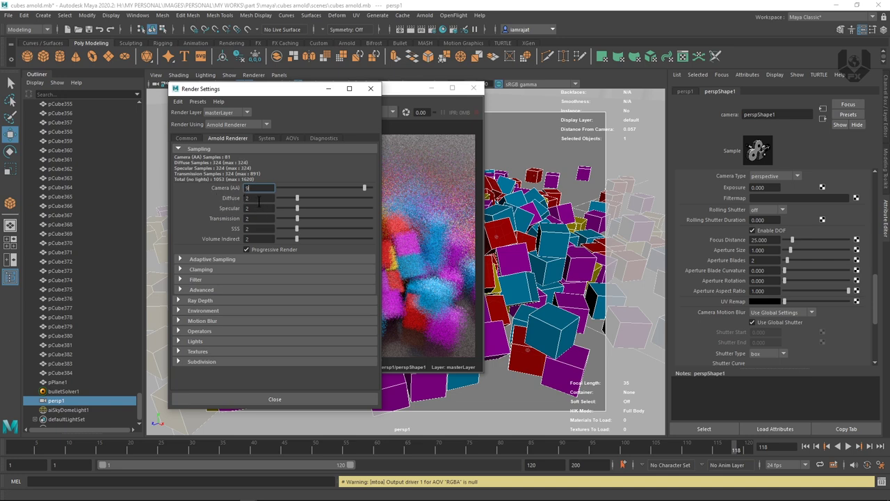
pyautogui.moveTo(251, 187); pyautogui.dragTo(240, 190)
# - Review the Arnold system settings for render device and minimum GPU memory, keeping CPU as the render device
pyautogui.click(268, 138)
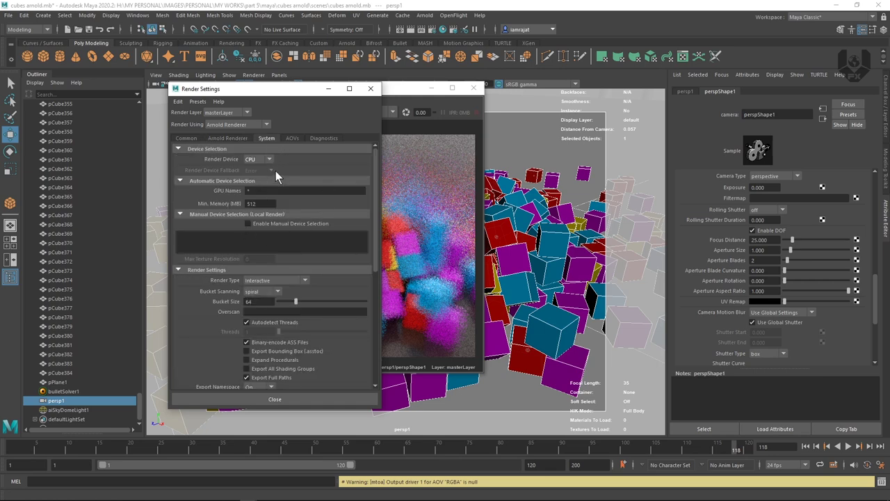
pyautogui.click(263, 160)
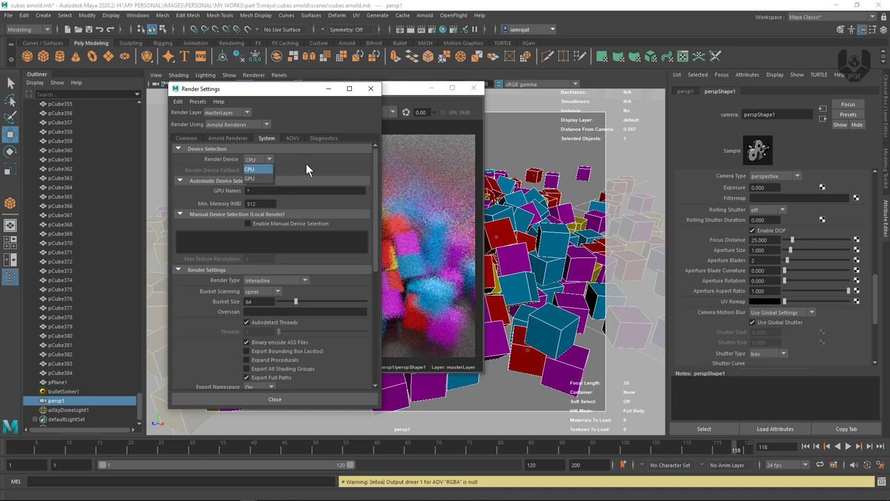
pyautogui.click(297, 185)
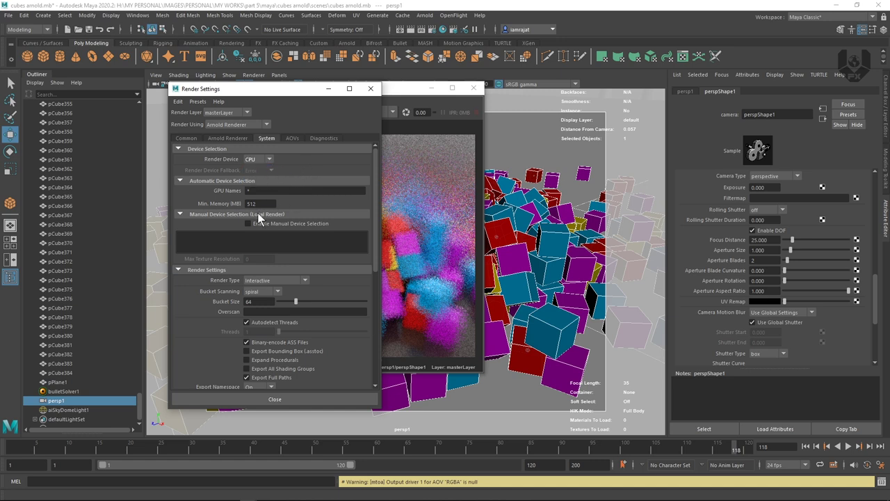
pyautogui.moveTo(254, 204); pyautogui.dragTo(244, 203)
pyautogui.moveTo(374, 221); pyautogui.dragTo(359, 146)
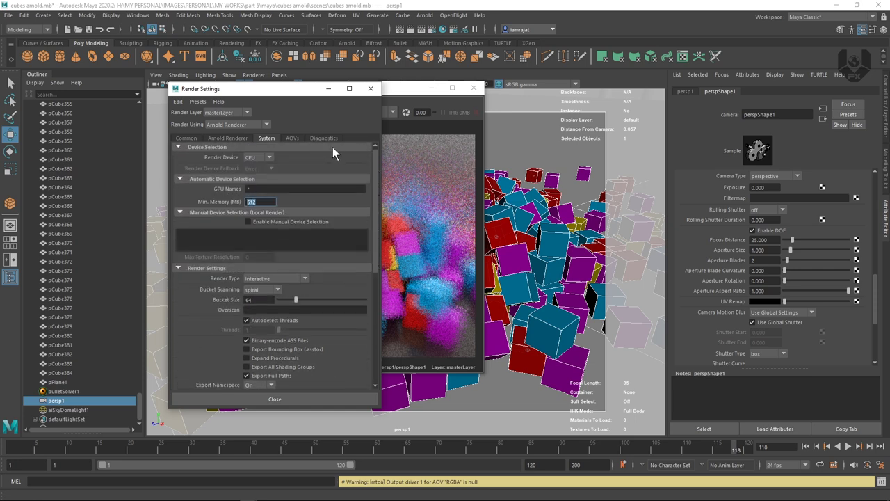
# - Examine the AOV denoiser options and the diagnostics settings, and close the render settings
pyautogui.click(292, 138)
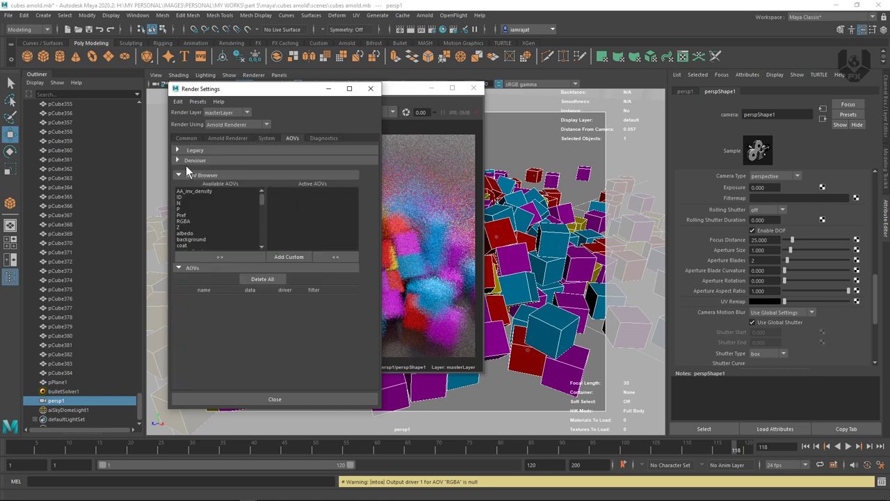
pyautogui.click(203, 160)
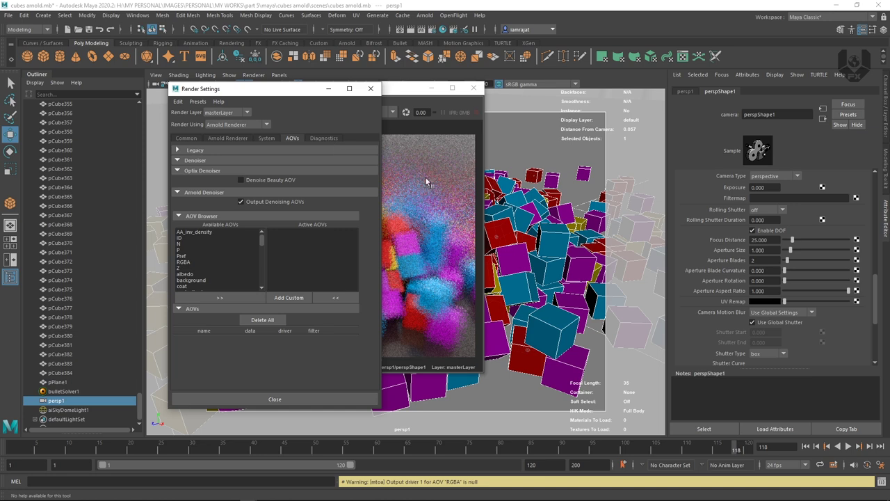
pyautogui.click(324, 139)
pyautogui.moveTo(373, 166)
pyautogui.mouseDown()
pyautogui.moveTo(365, 245)
pyautogui.moveTo(372, 157)
pyautogui.mouseUp()
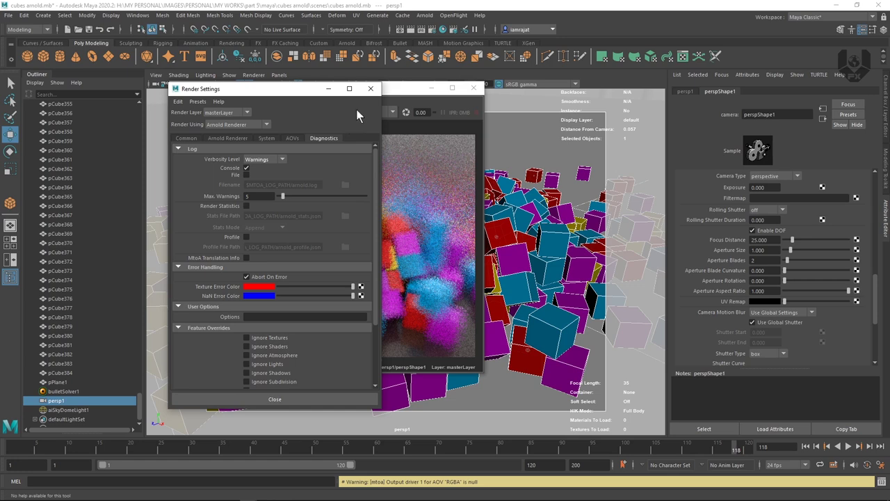
pyautogui.click(370, 89)
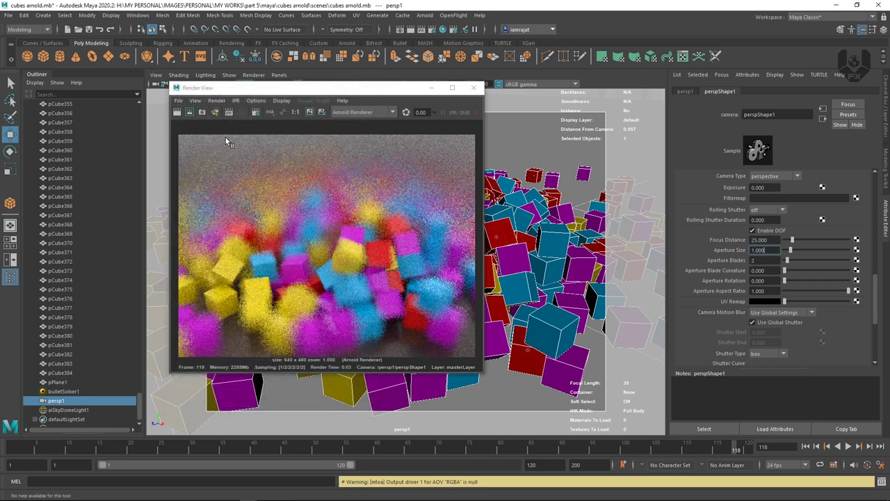